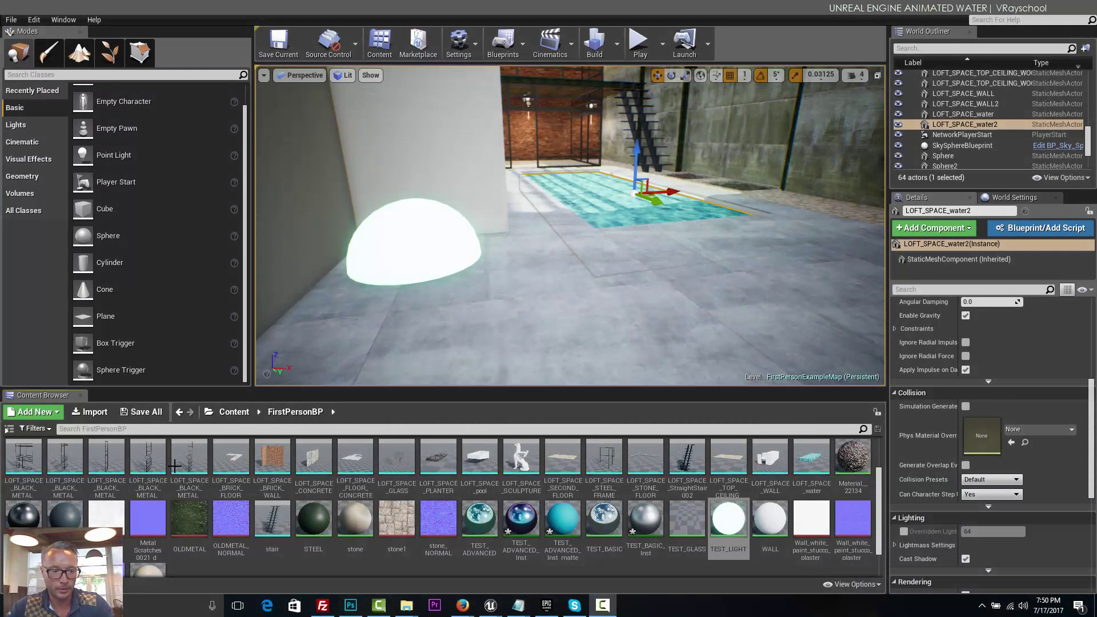
Scroll the Content Browser down to the WATER material.
scroll(115, 515, down, 1)
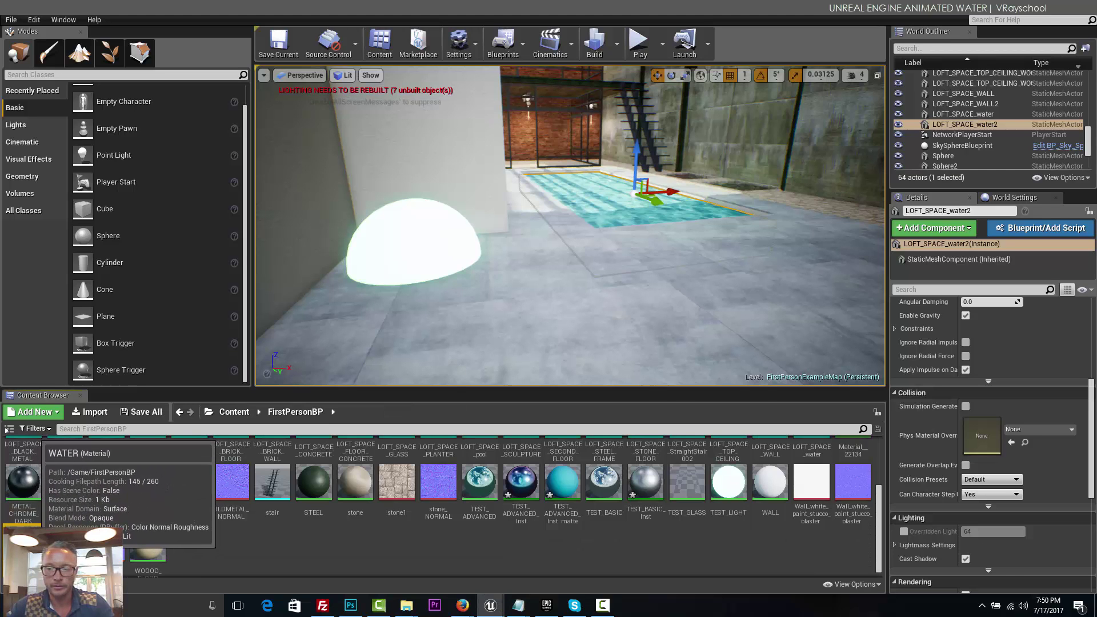
scroll(563, 263, down, 4)
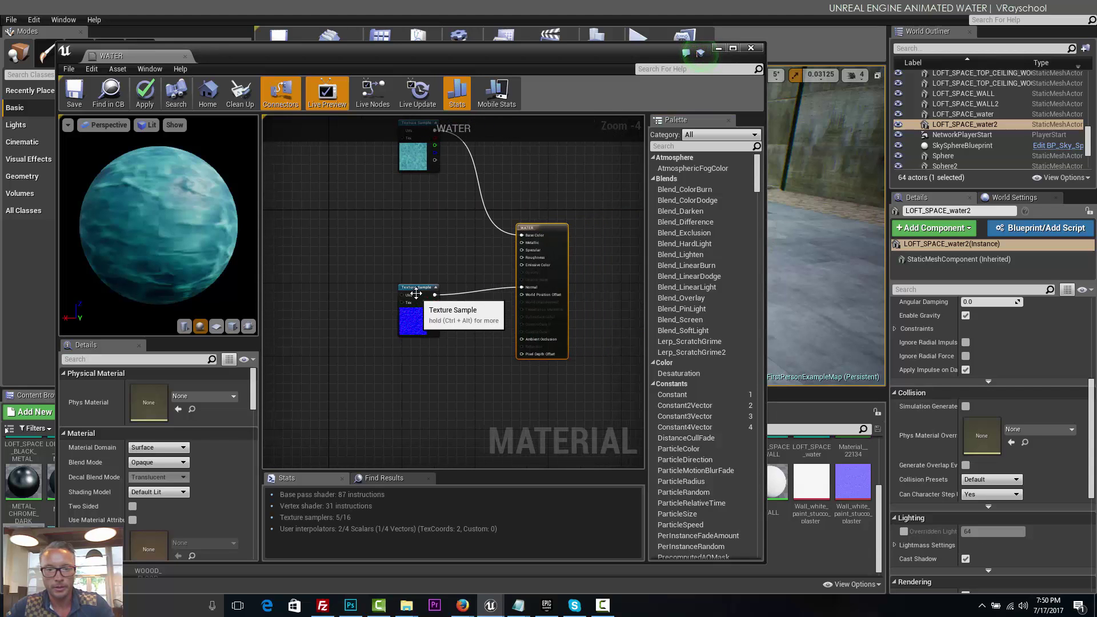
Place water01 above and water01_NORMAL below, beside the WATER result node.
drag(409, 320, 436, 324)
scroll(436, 324, up, 4)
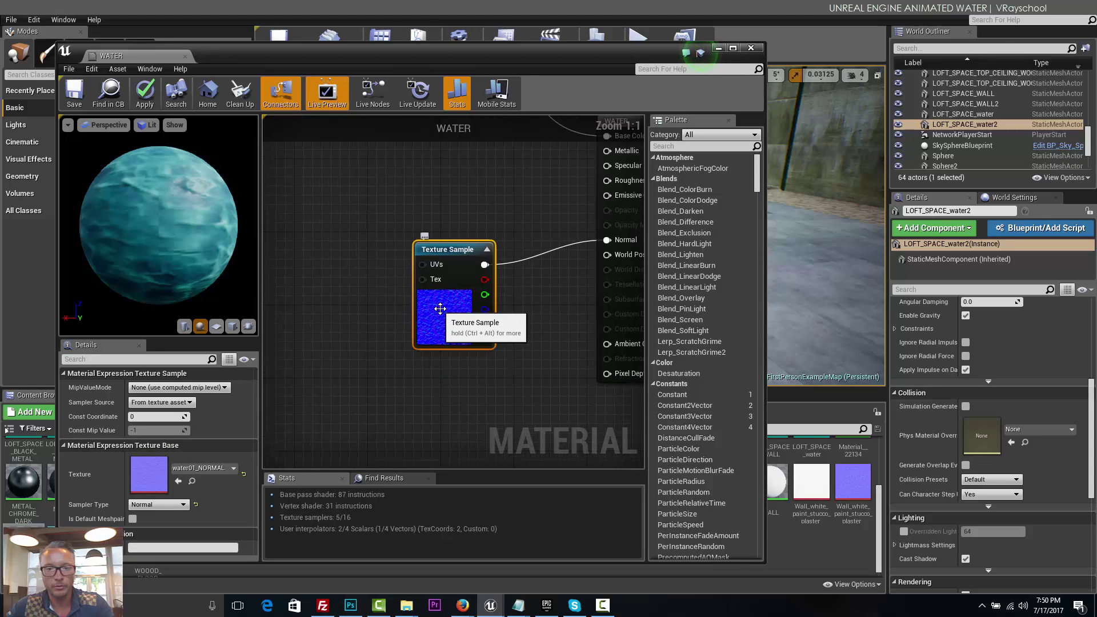
scroll(437, 335, down, 7)
scroll(453, 325, up, 5)
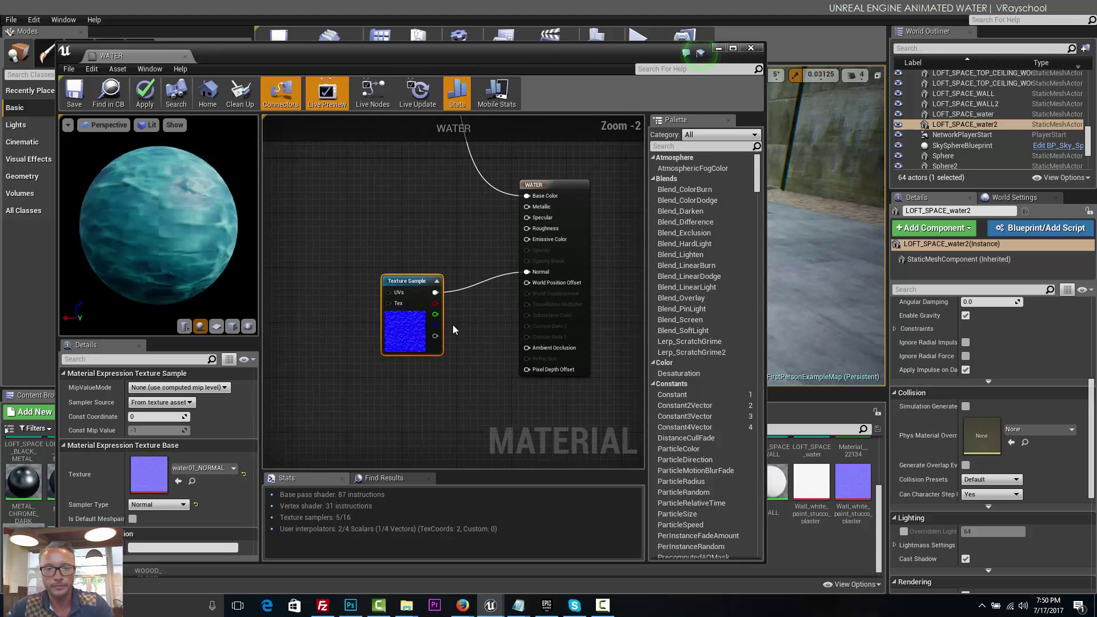
scroll(452, 320, down, 2)
drag(395, 132, 412, 178)
drag(424, 332, 403, 367)
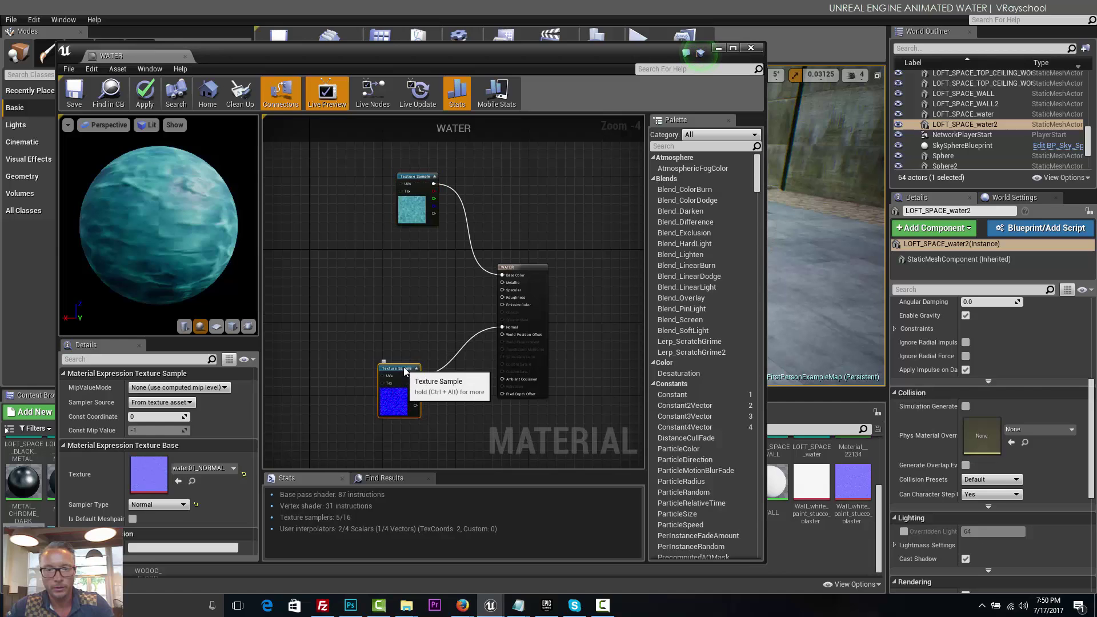
drag(414, 183, 410, 178)
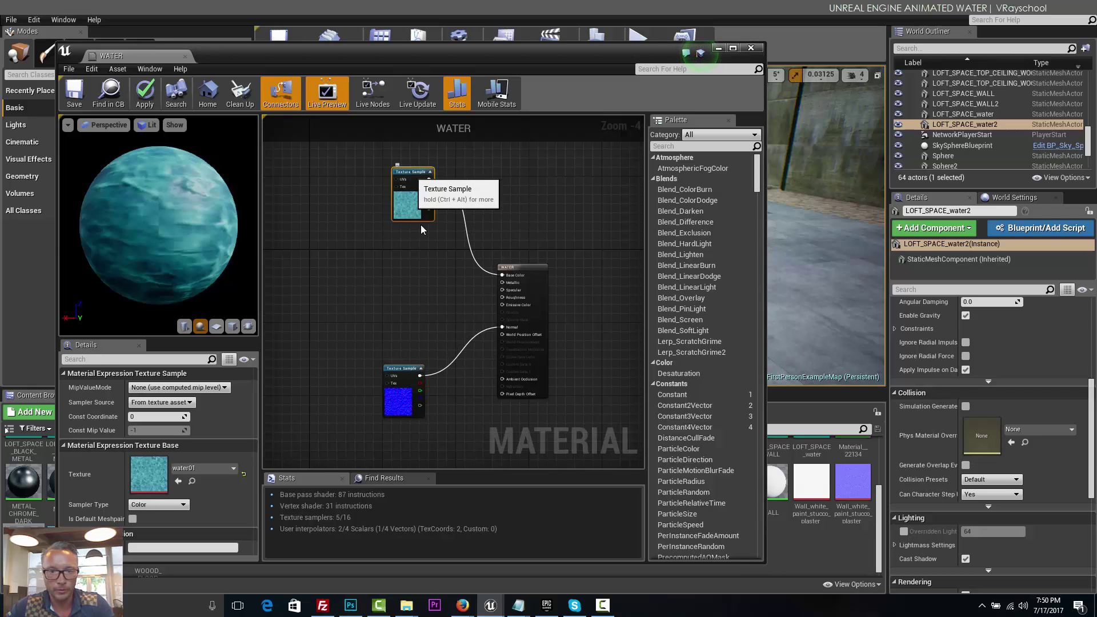
Set the WATER material's Blend Mode to Translucent.
click(528, 264)
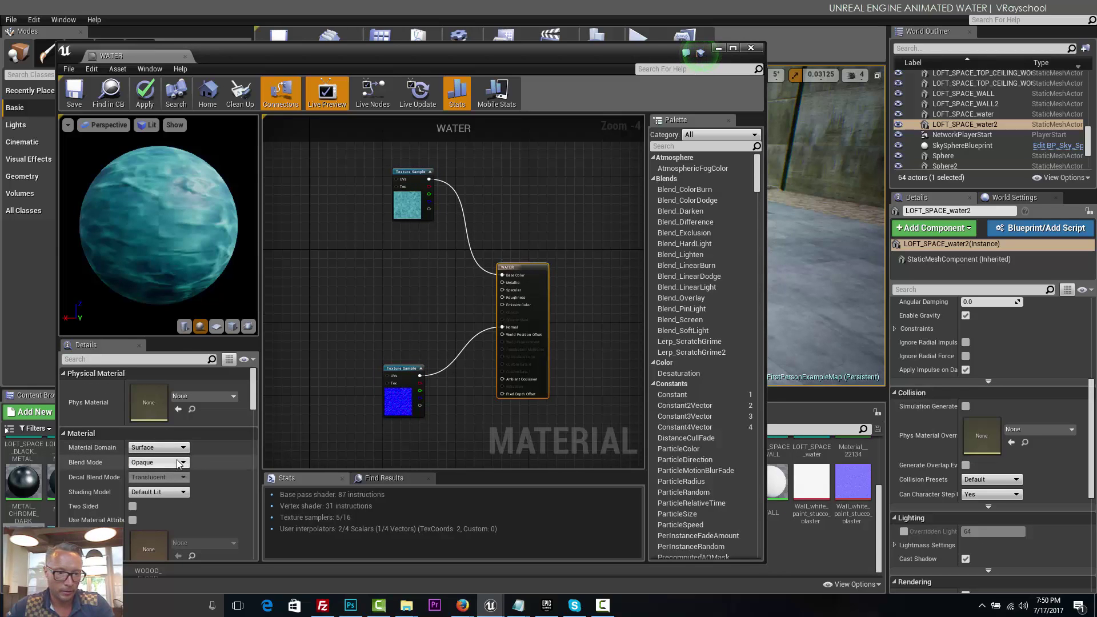
click(163, 463)
click(168, 488)
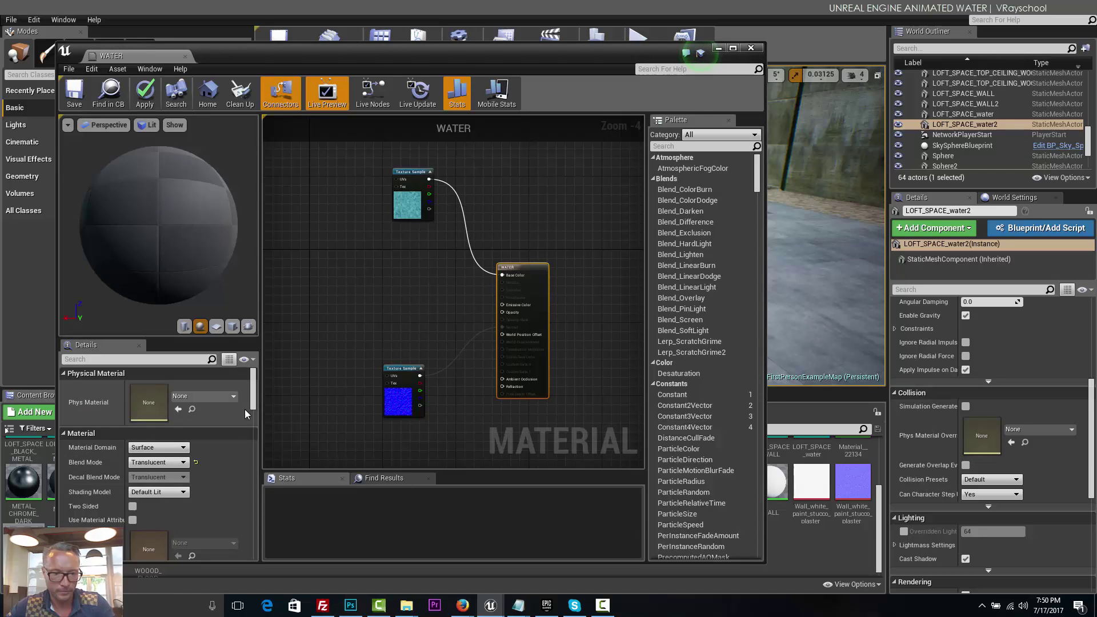
mouse_move(253, 399)
mouse_down()
mouse_move(252, 446)
mouse_move(257, 415)
mouse_up()
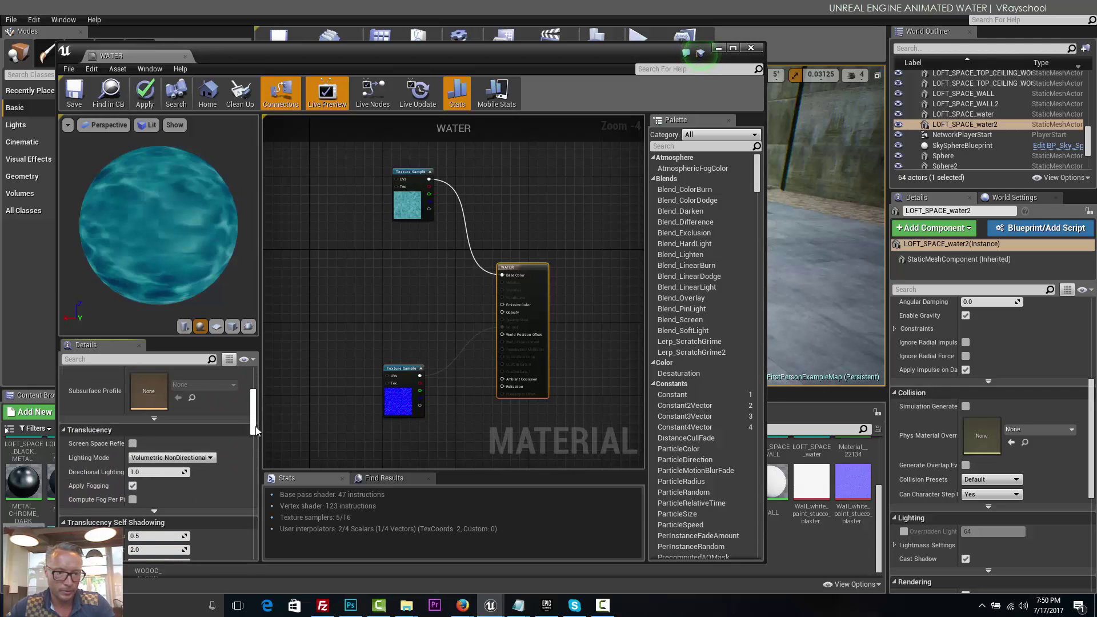
Set the Translucency Lighting Mode to Surface TranslucencyVolume.
click(171, 458)
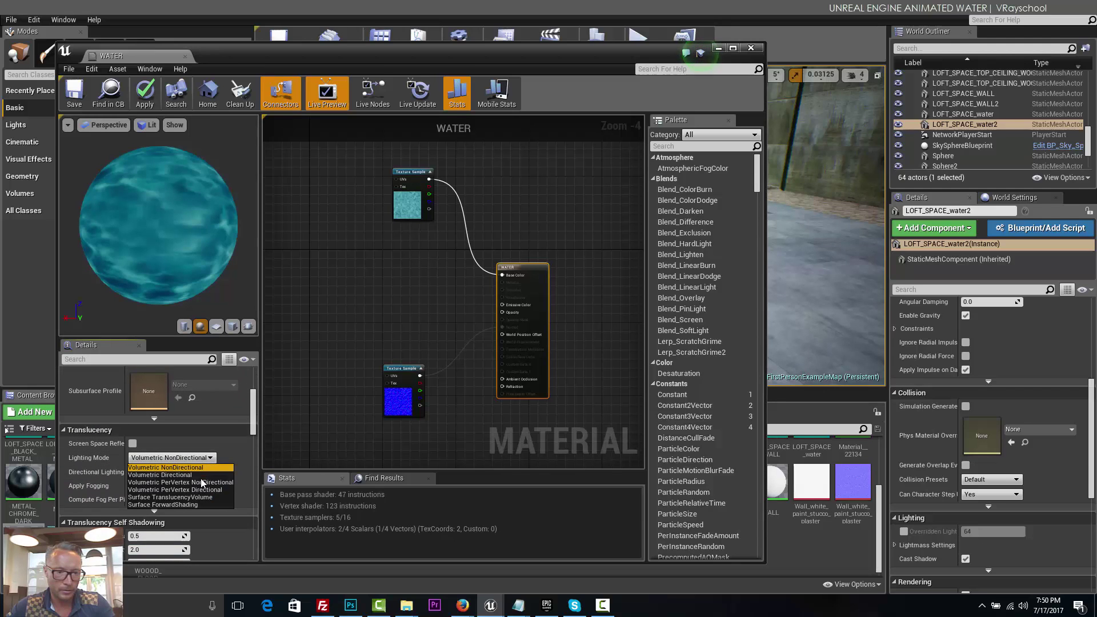
click(177, 498)
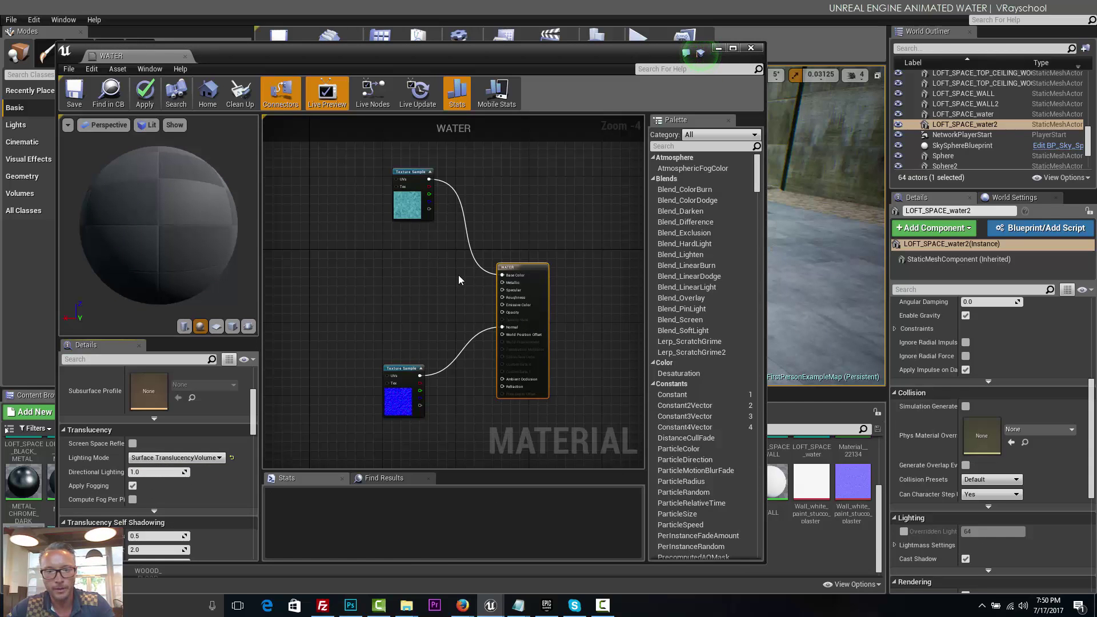
scroll(454, 284, up, 2)
drag(523, 281, 416, 254)
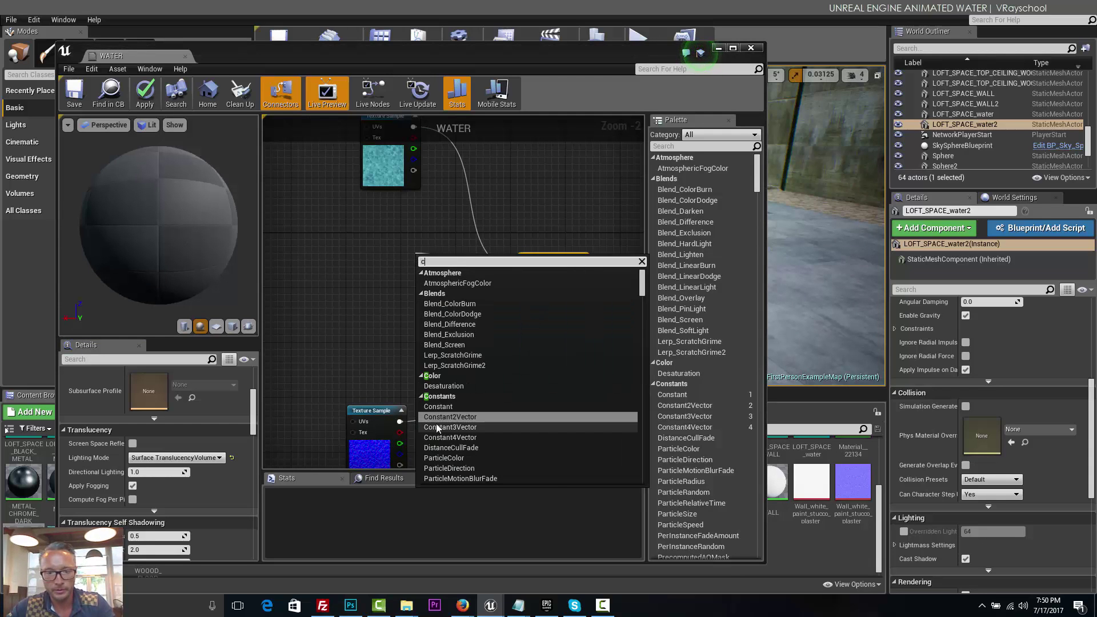
Feed a Constant of 1 into Metallic.
click(441, 407)
drag(421, 255, 387, 236)
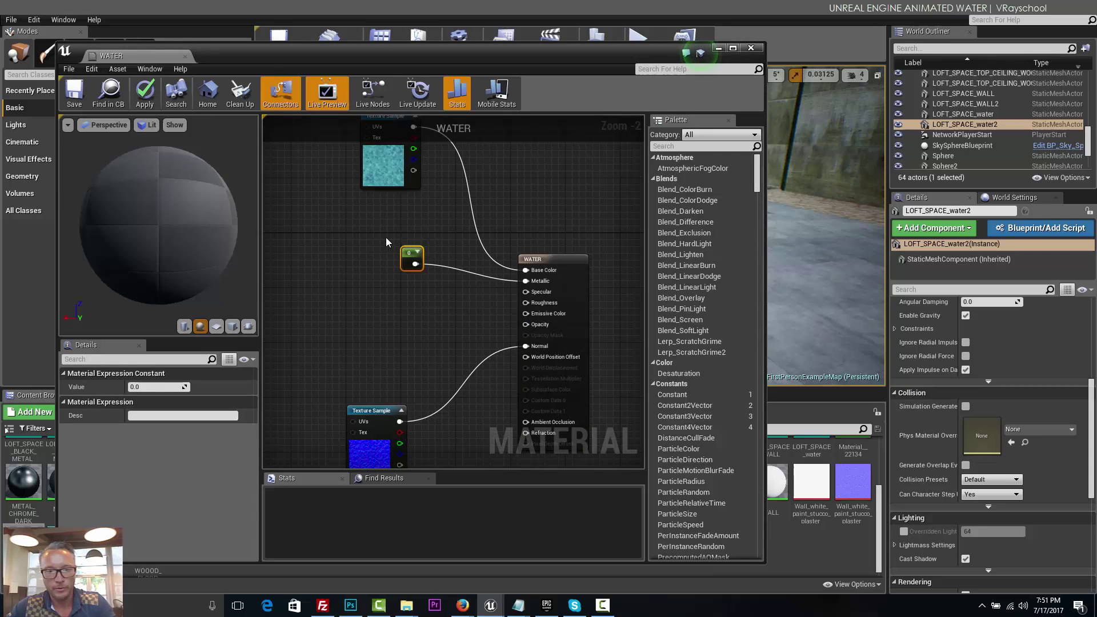
click(156, 387)
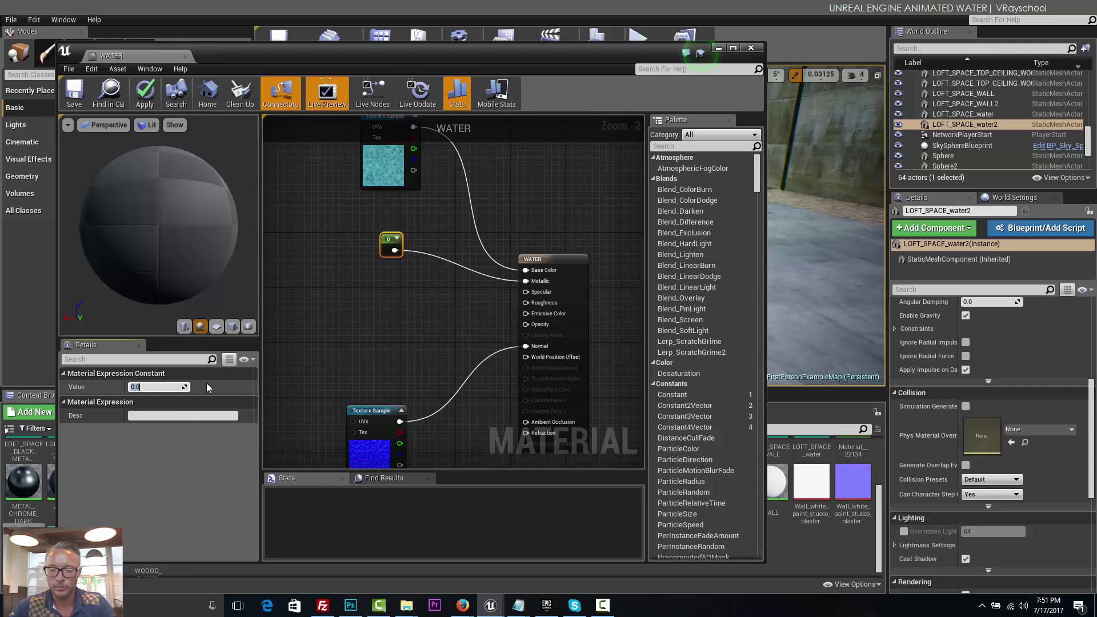
text(1)
key(Return)
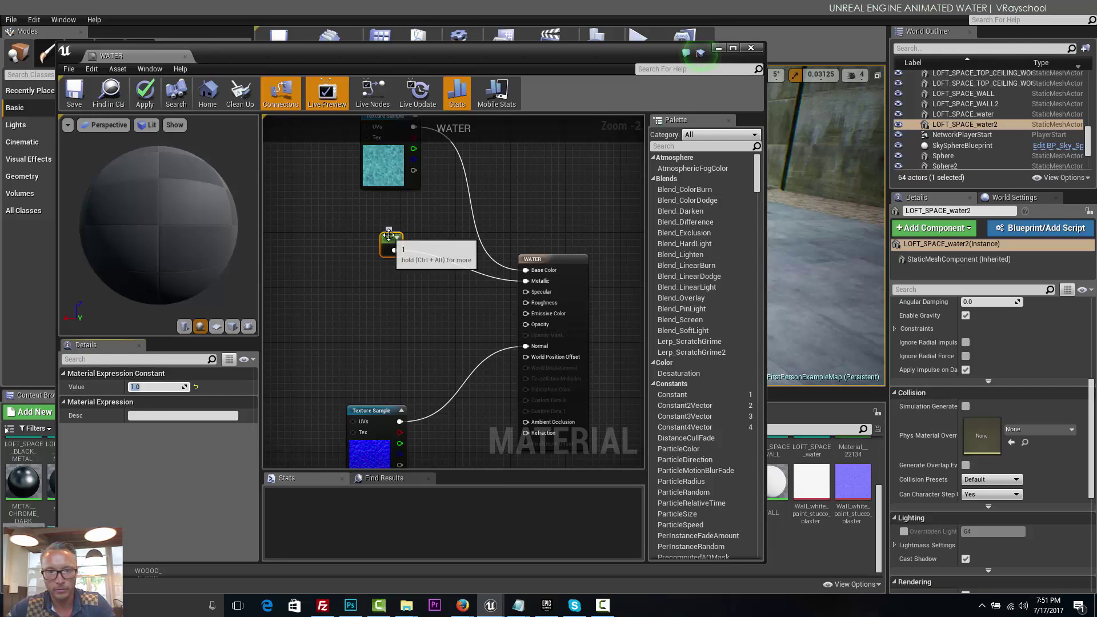
drag(389, 232, 390, 218)
Feed a Constant of 0.8 into Specular.
drag(534, 293, 401, 259)
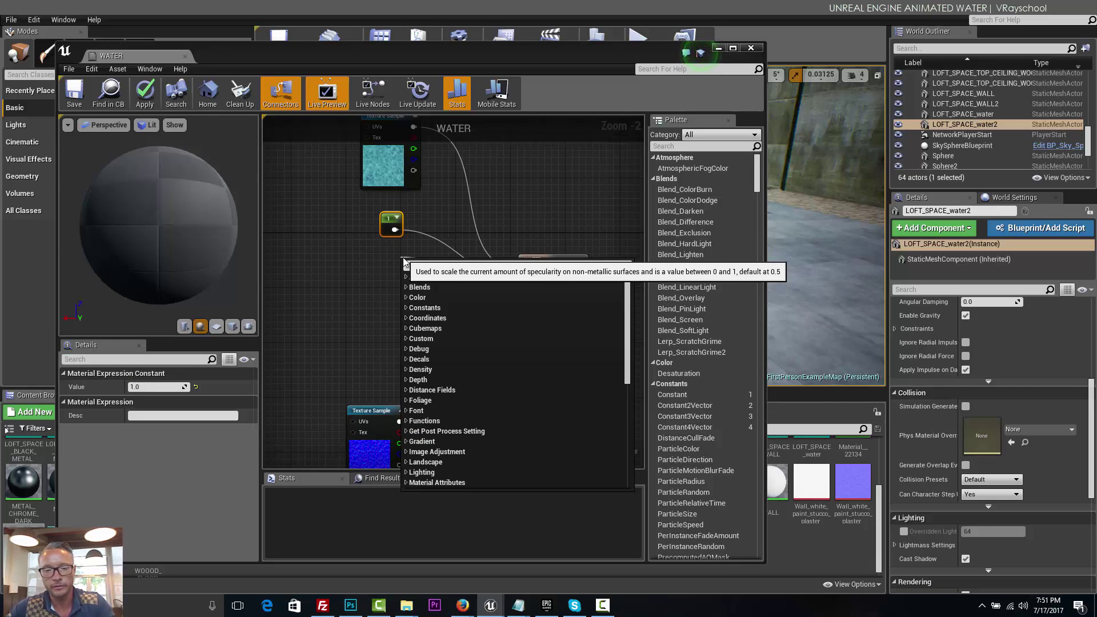
click(435, 409)
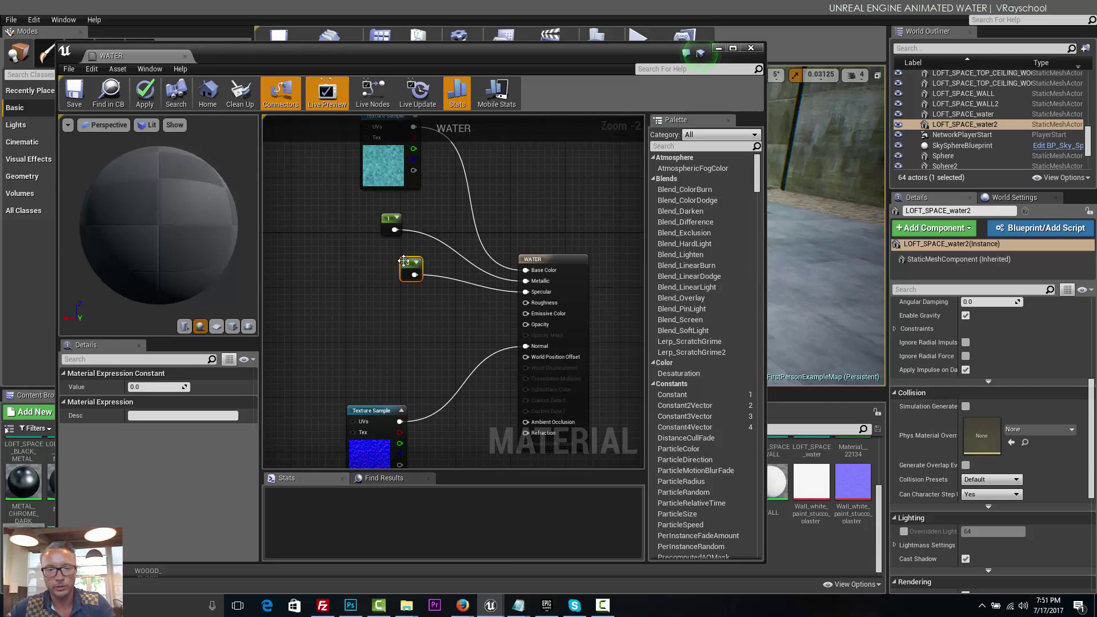
drag(404, 261, 384, 251)
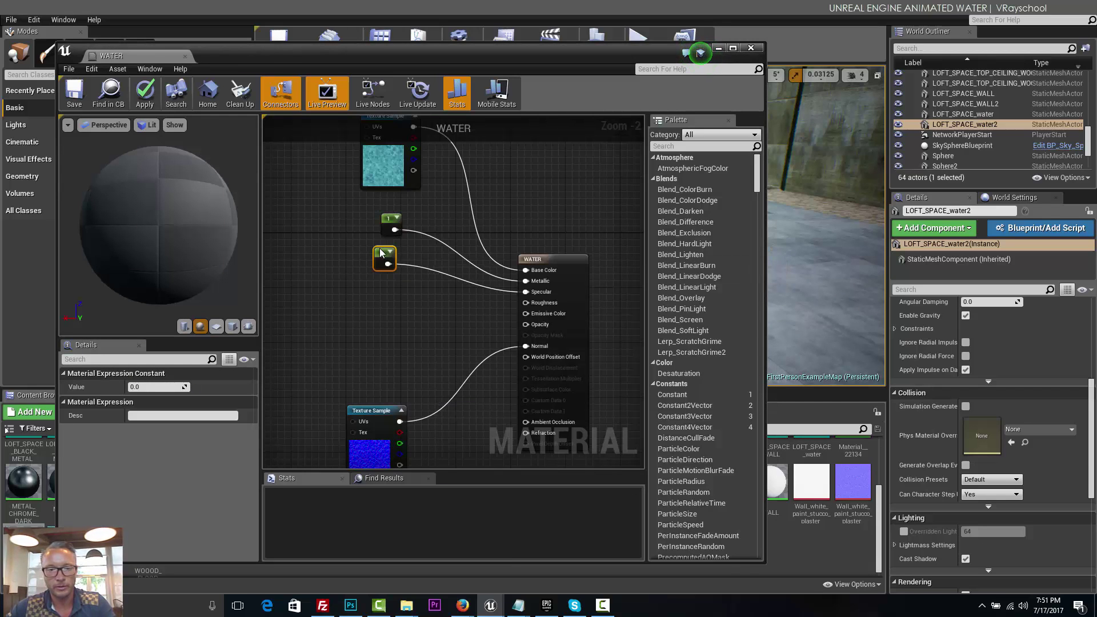
click(139, 387)
text(.8)
key(Return)
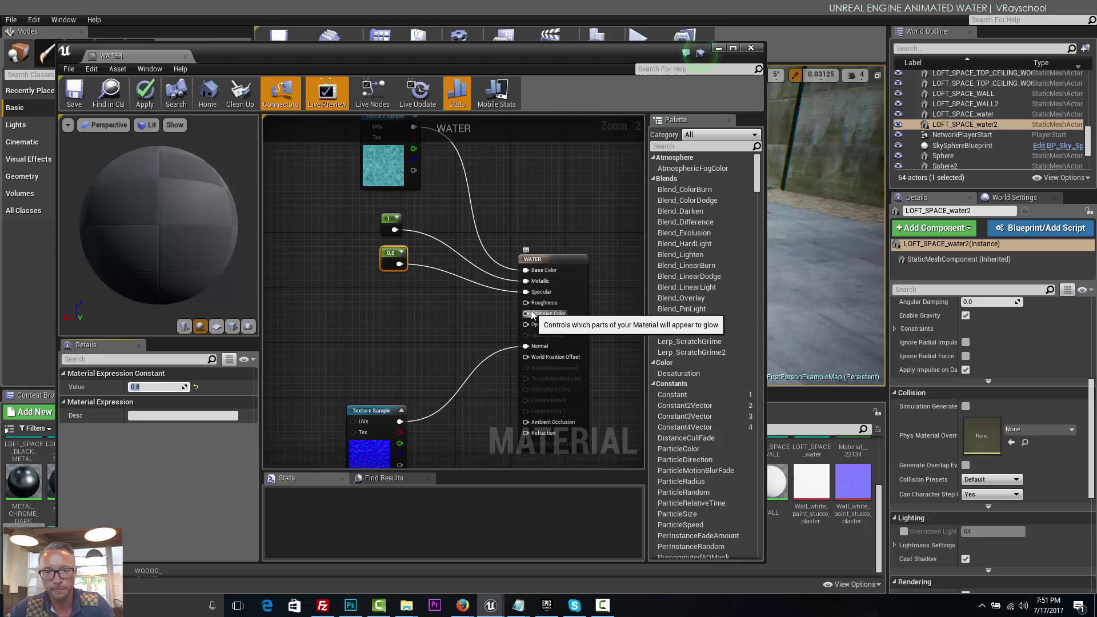
Feed a Constant of 0 into Roughness.
scroll(516, 309, down, 1)
drag(525, 303, 421, 293)
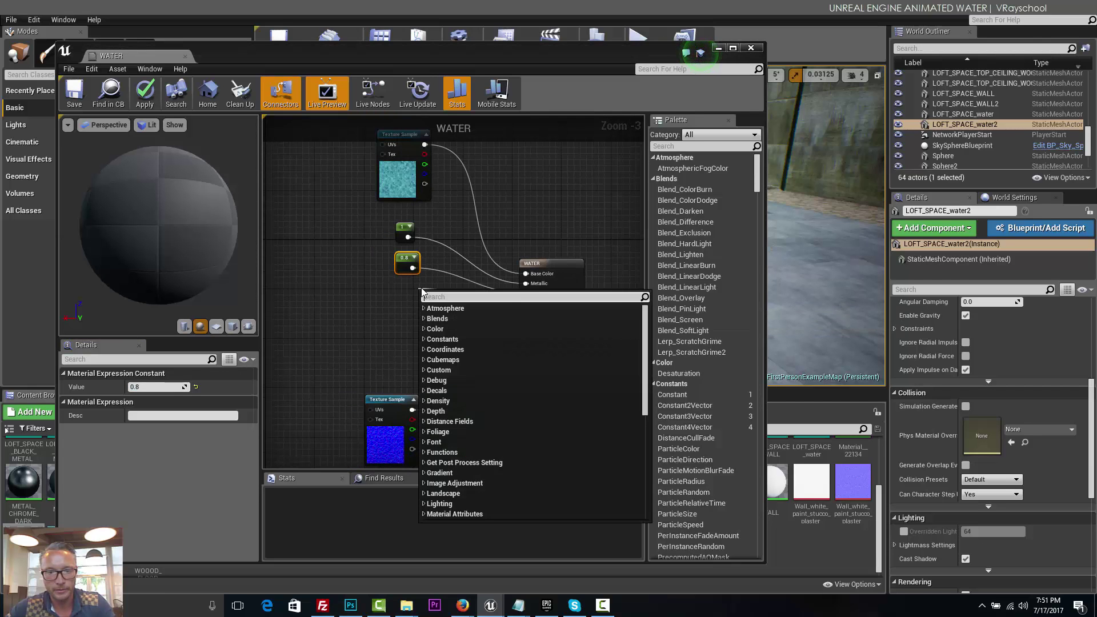
text(c)
click(448, 442)
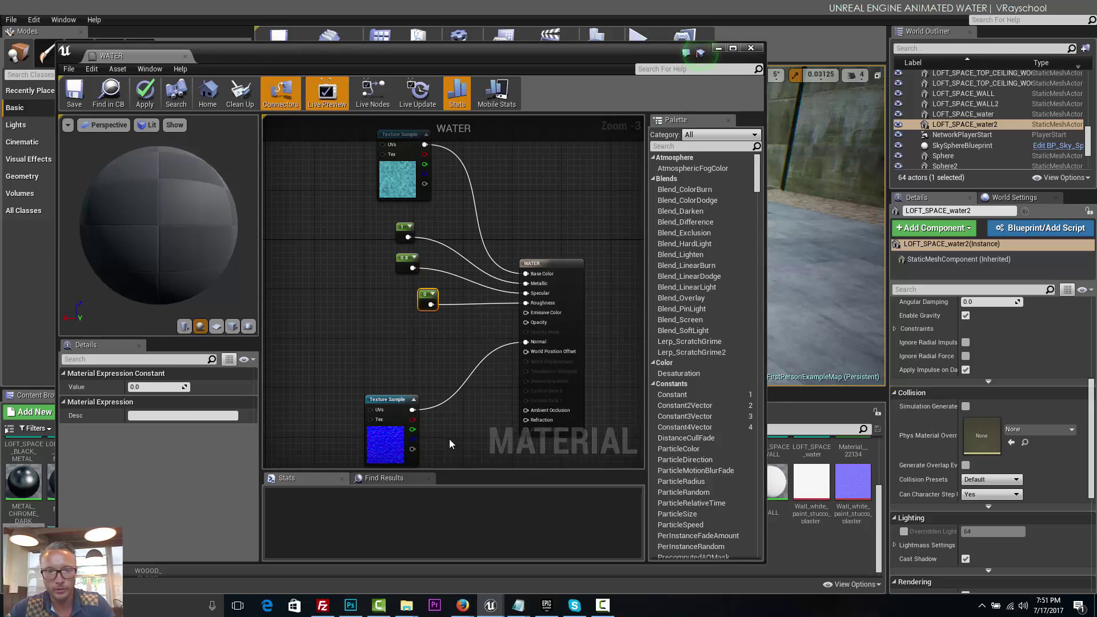
click(166, 386)
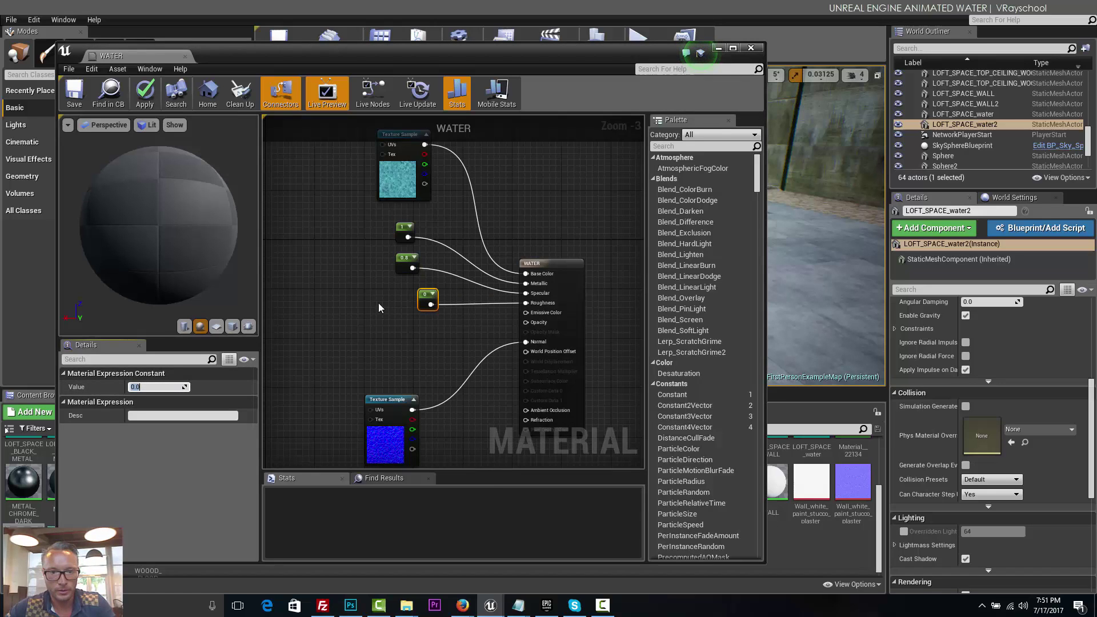
drag(419, 297, 402, 292)
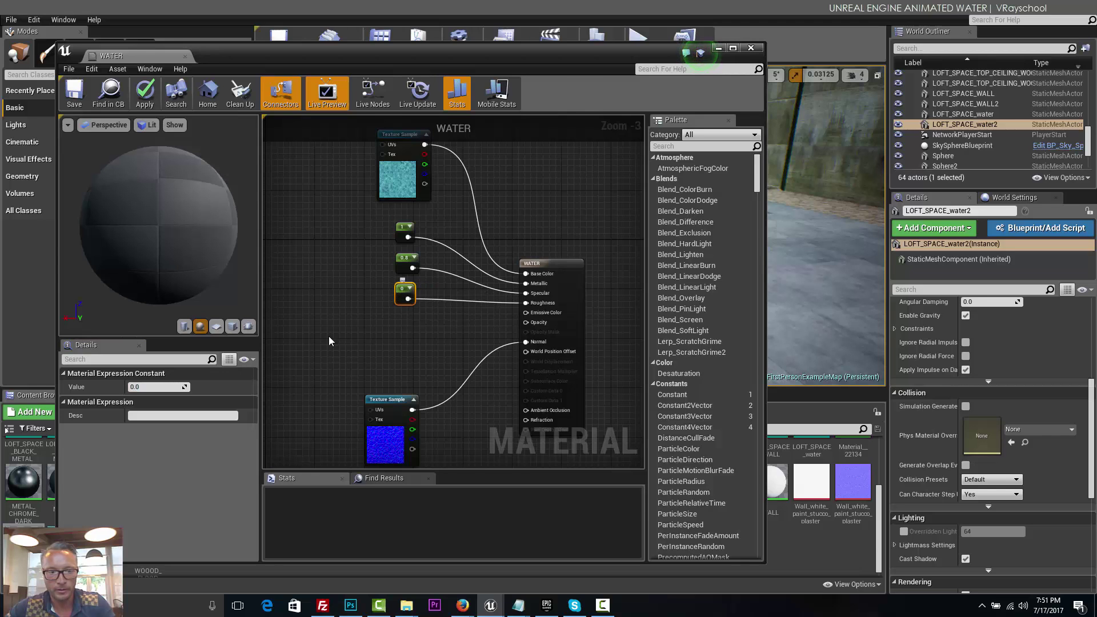
Line up the 1, 0.8 and 0 constants in a neat column.
scroll(424, 277, up, 1)
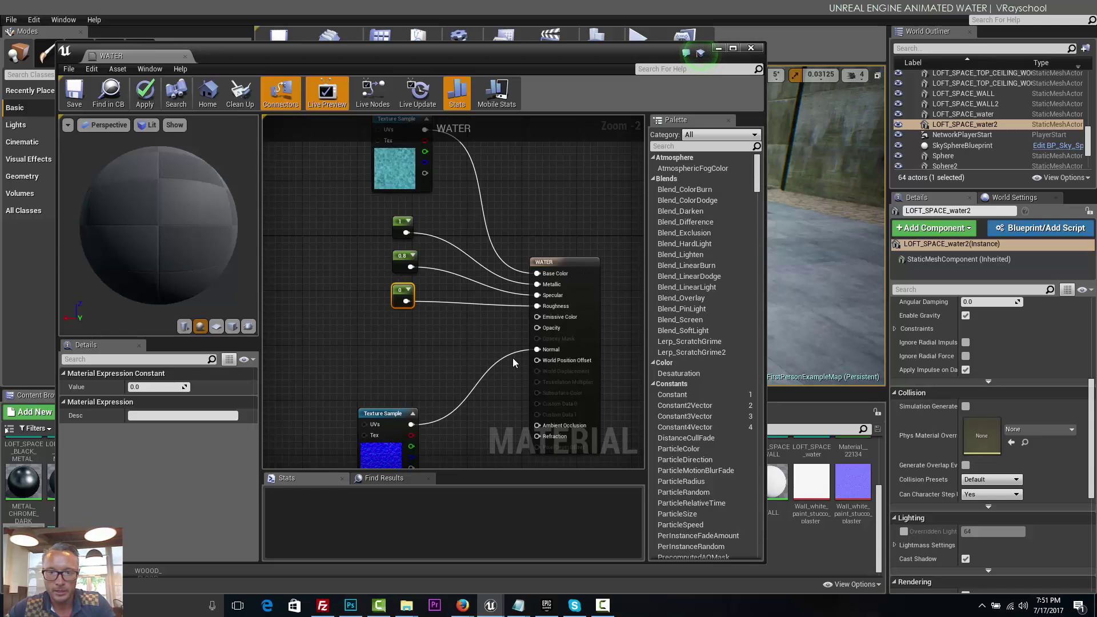
drag(402, 220, 401, 200)
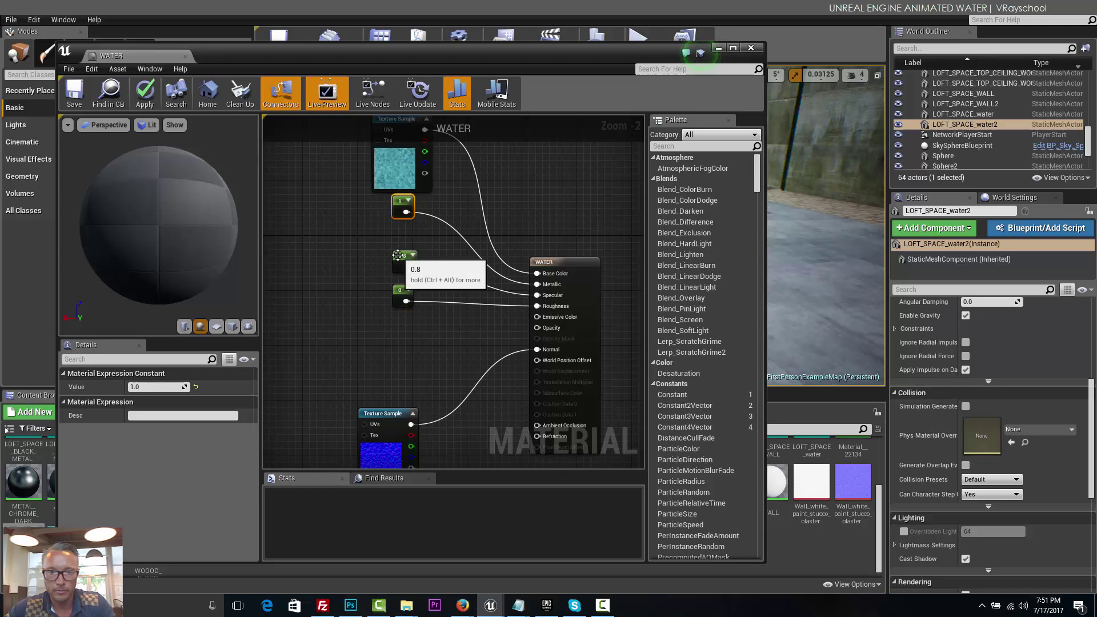
drag(402, 257, 403, 237)
drag(399, 289, 403, 270)
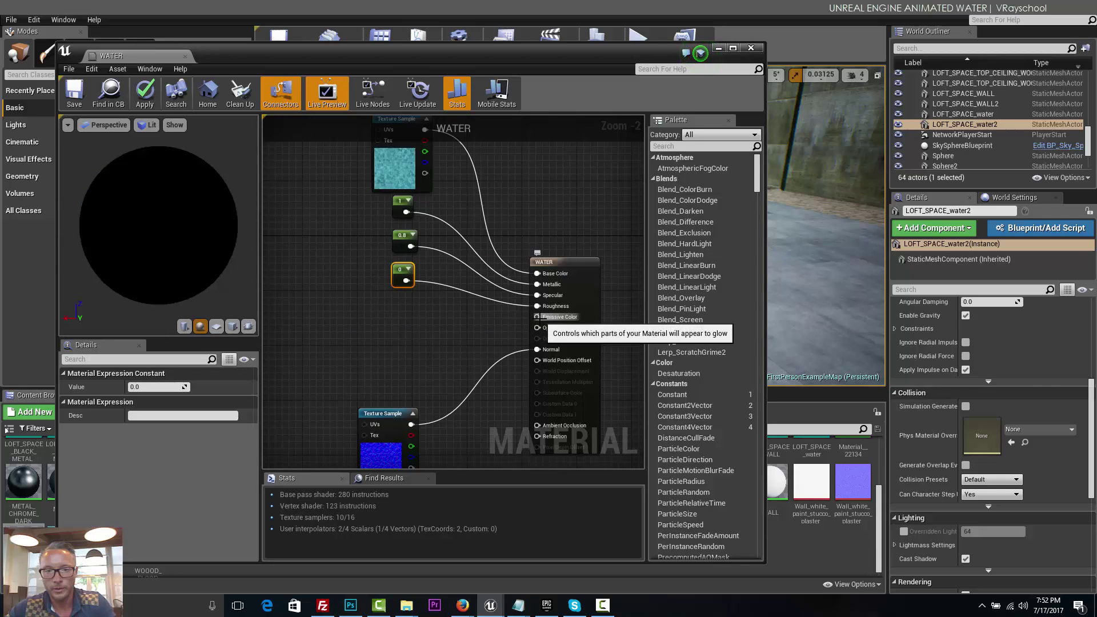
Connect a Fresnel node to the material's Opacity.
drag(537, 328, 416, 342)
text(fr)
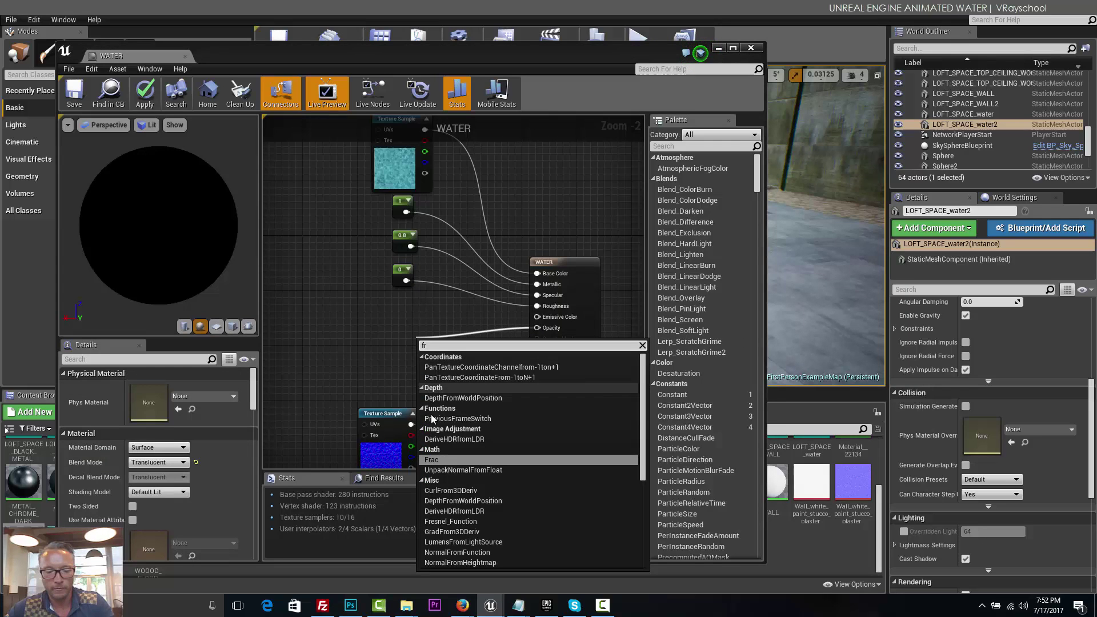
text(e)
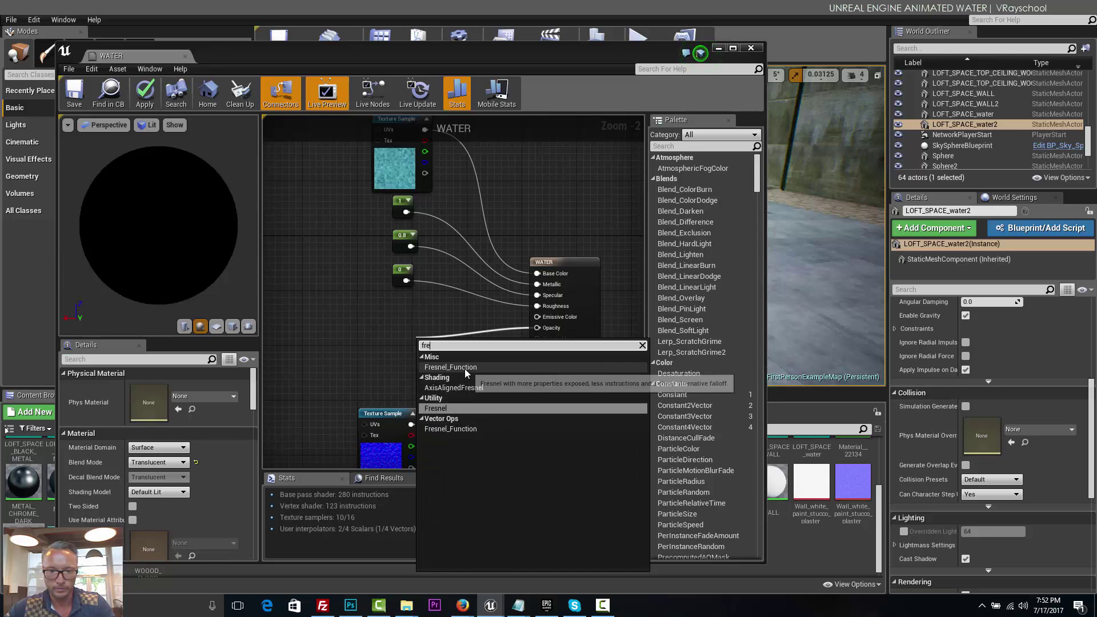
click(450, 408)
drag(452, 346, 402, 327)
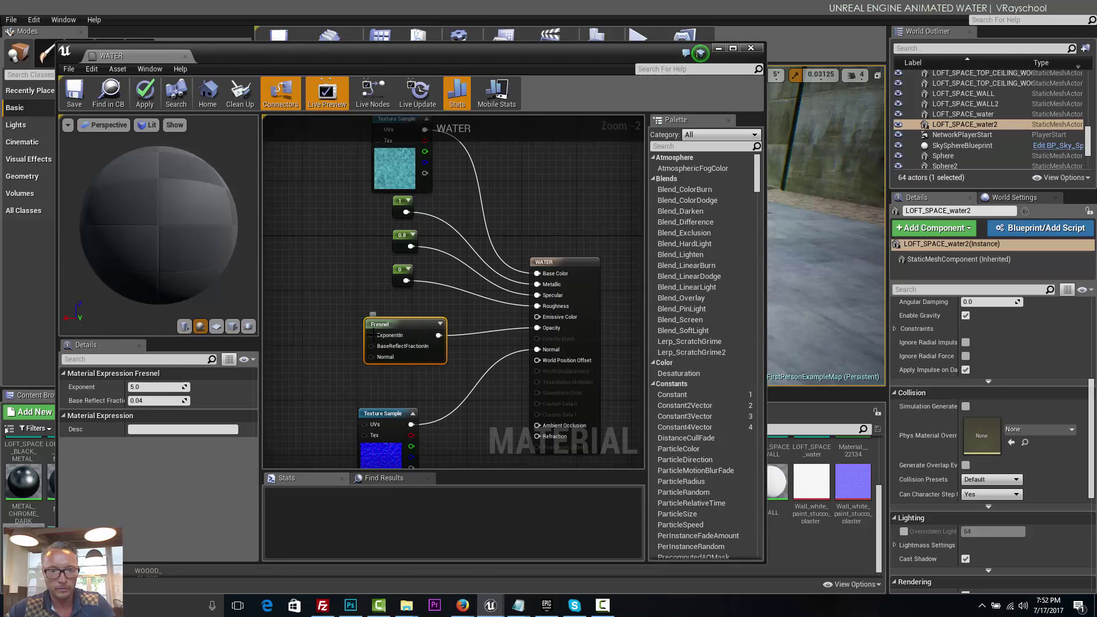
Wire a Constant of 2.0 into the Fresnel's ExponentIn.
drag(372, 335, 298, 342)
text(1)
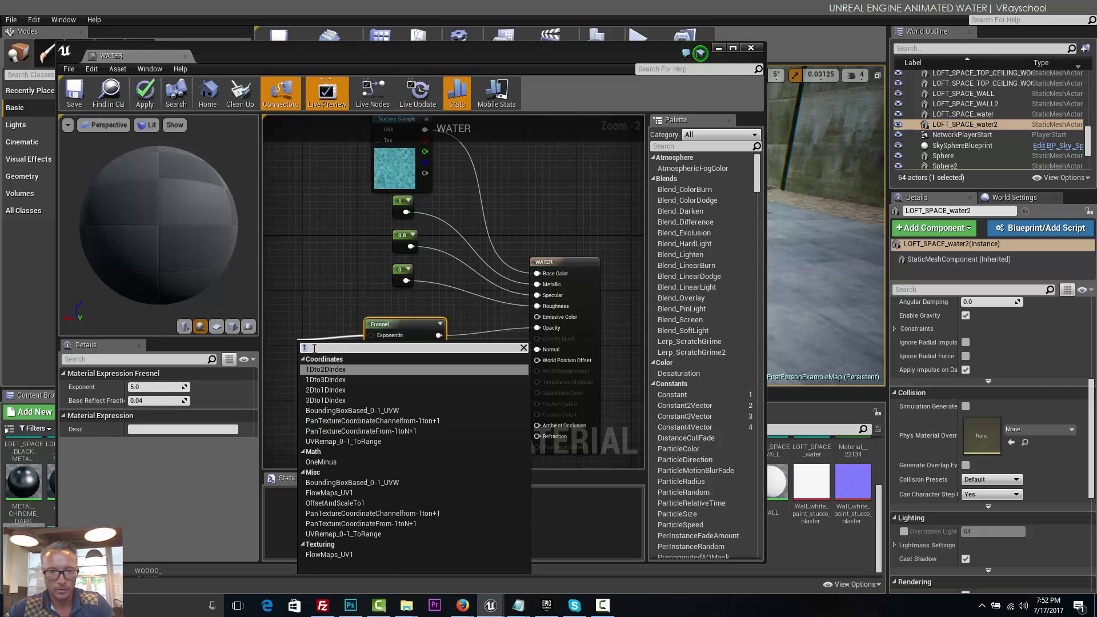
key(BackSpace)
click(333, 494)
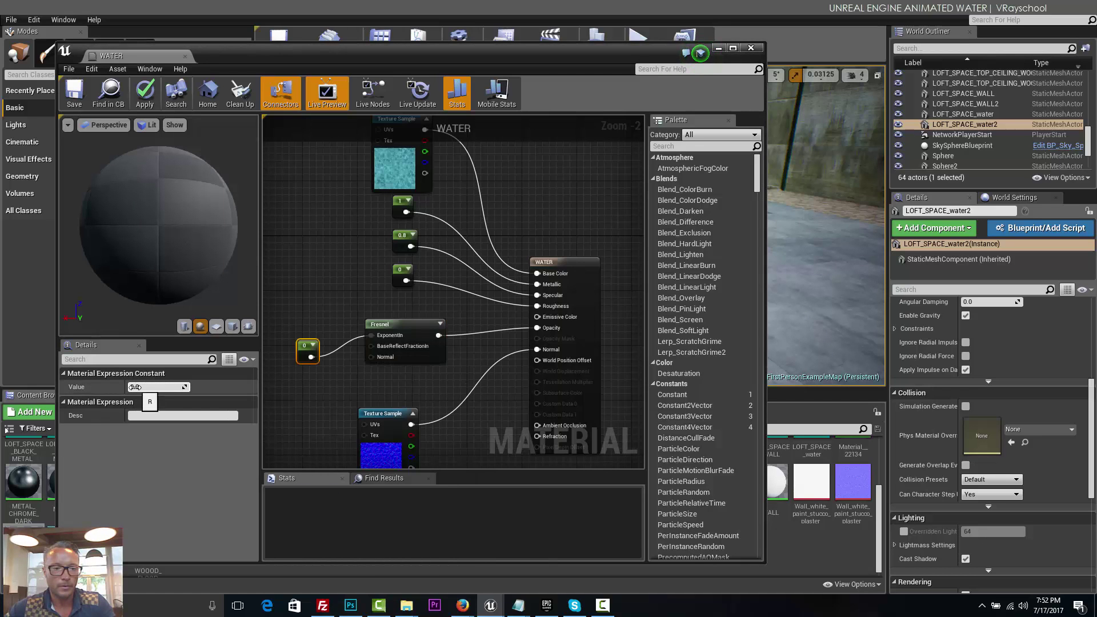
drag(135, 387, 149, 387)
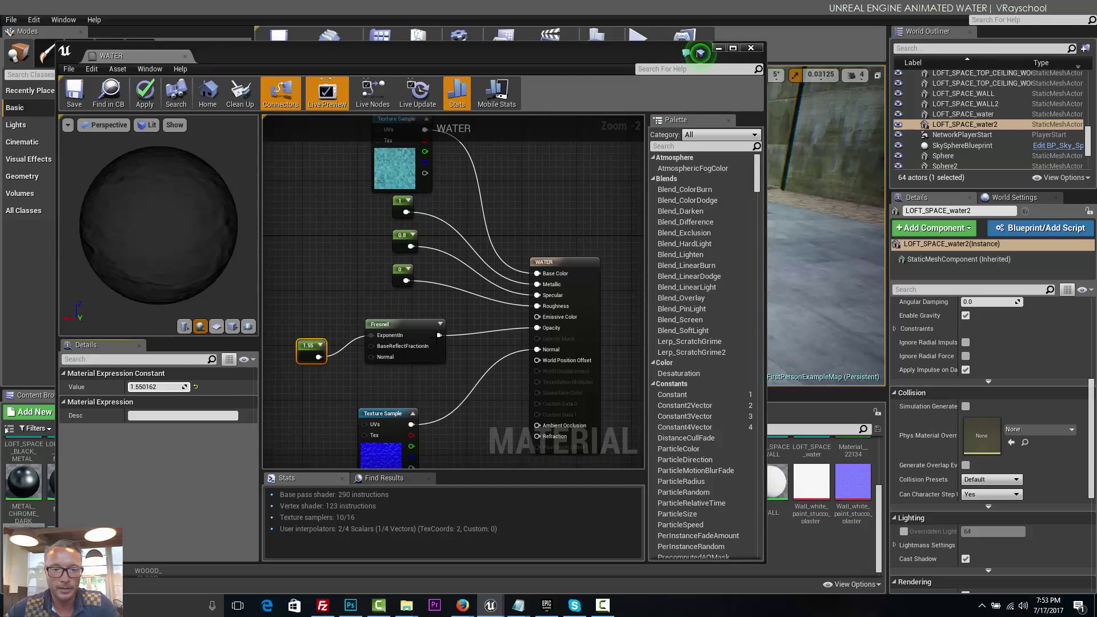
drag(314, 351, 312, 336)
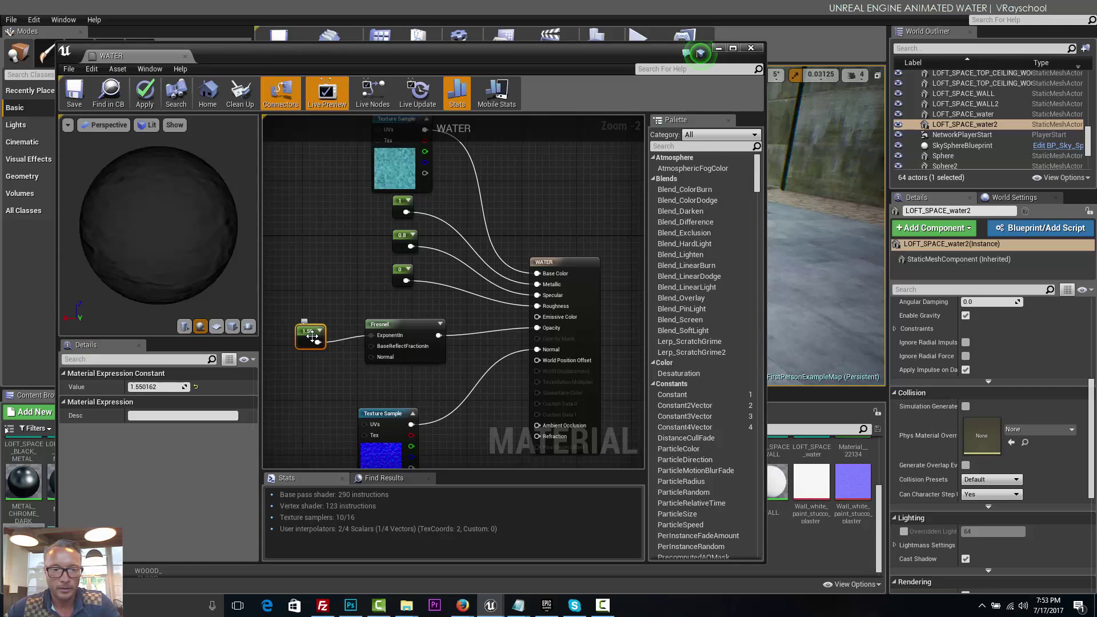
click(155, 387)
text(2.0)
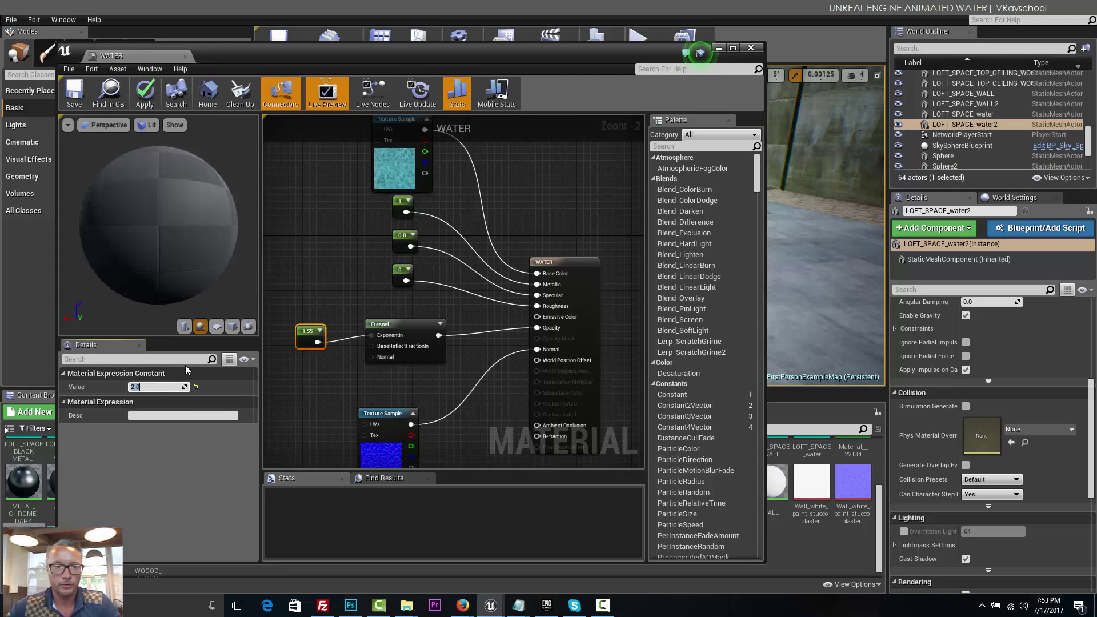
key(Return)
drag(403, 331, 403, 337)
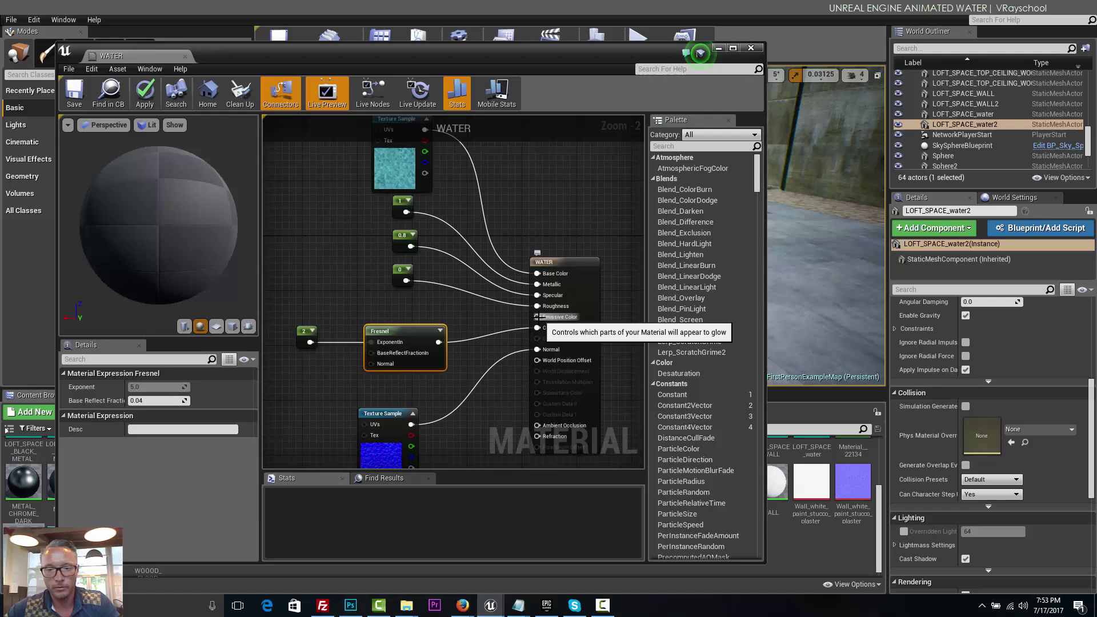
Add a Constant3Vector colour node feeding Emissive Color.
drag(538, 317, 379, 301)
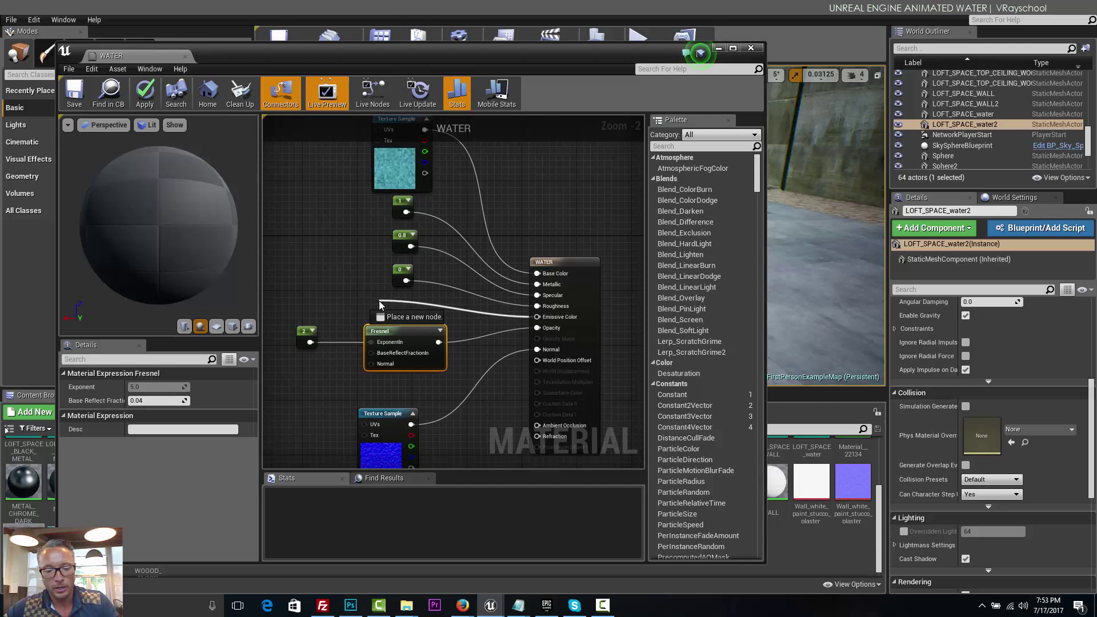
drag(379, 302, 380, 304)
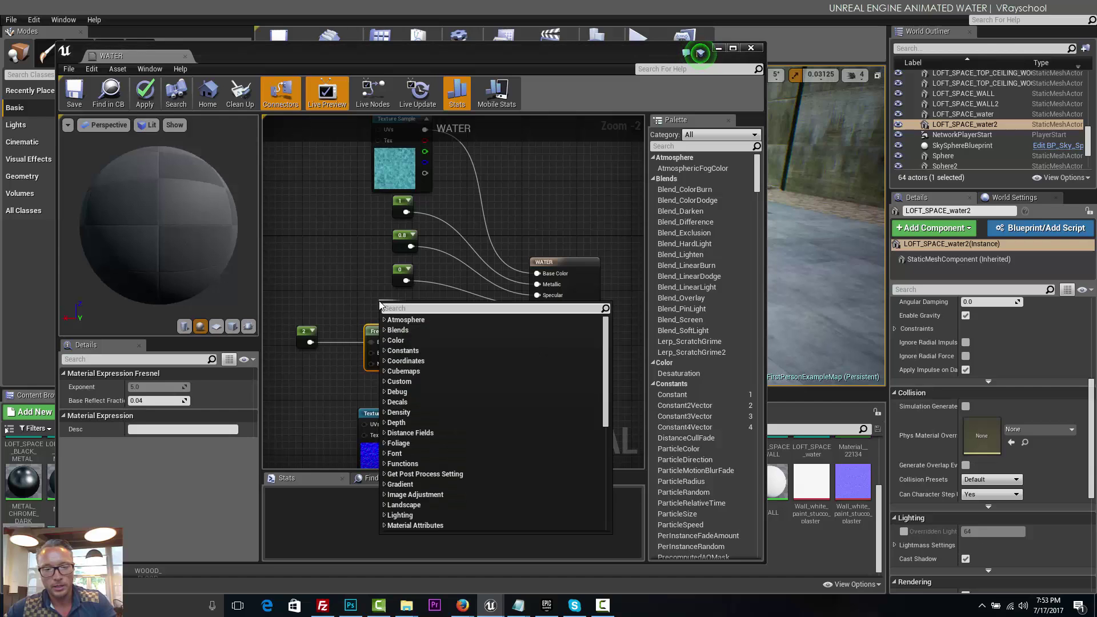
text(3v)
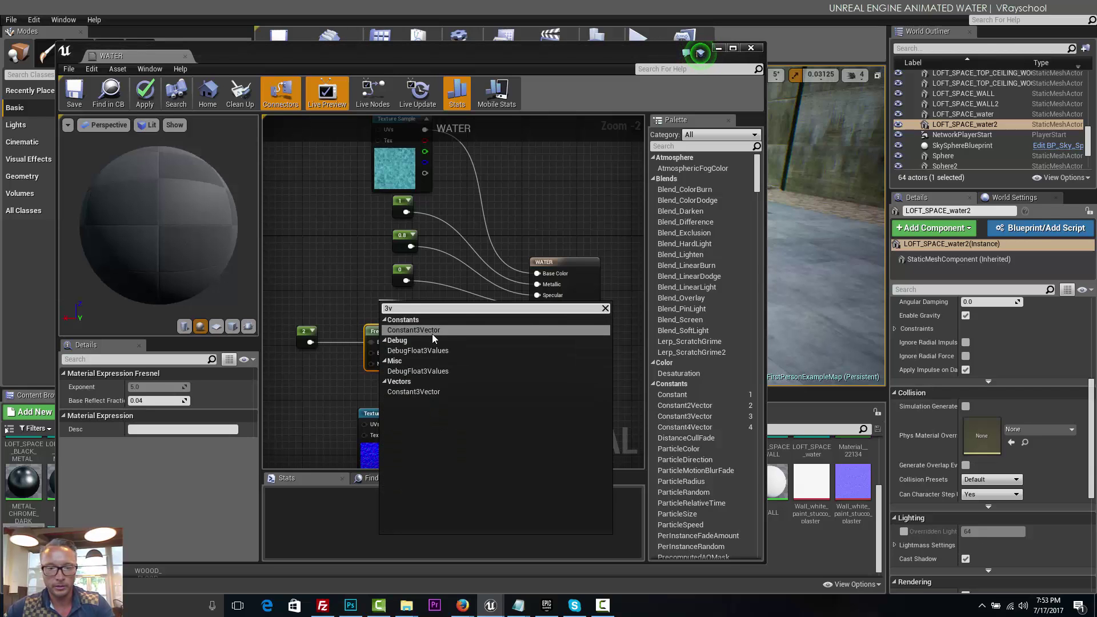
click(432, 333)
drag(394, 314, 322, 283)
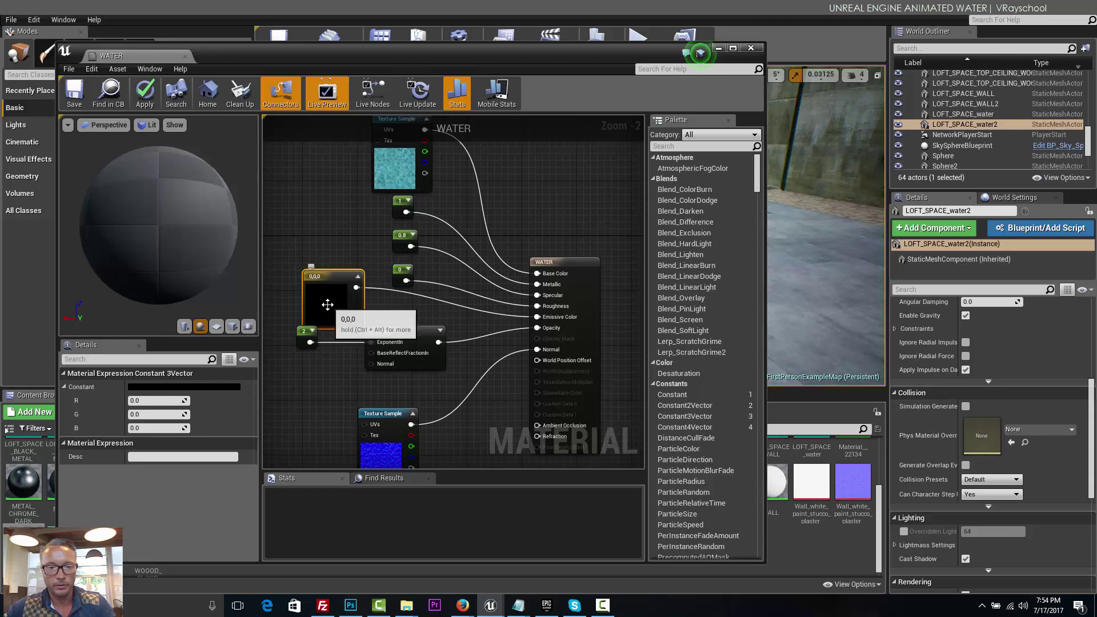
Give the colour constant a light cyan colour.
click(210, 387)
click(268, 378)
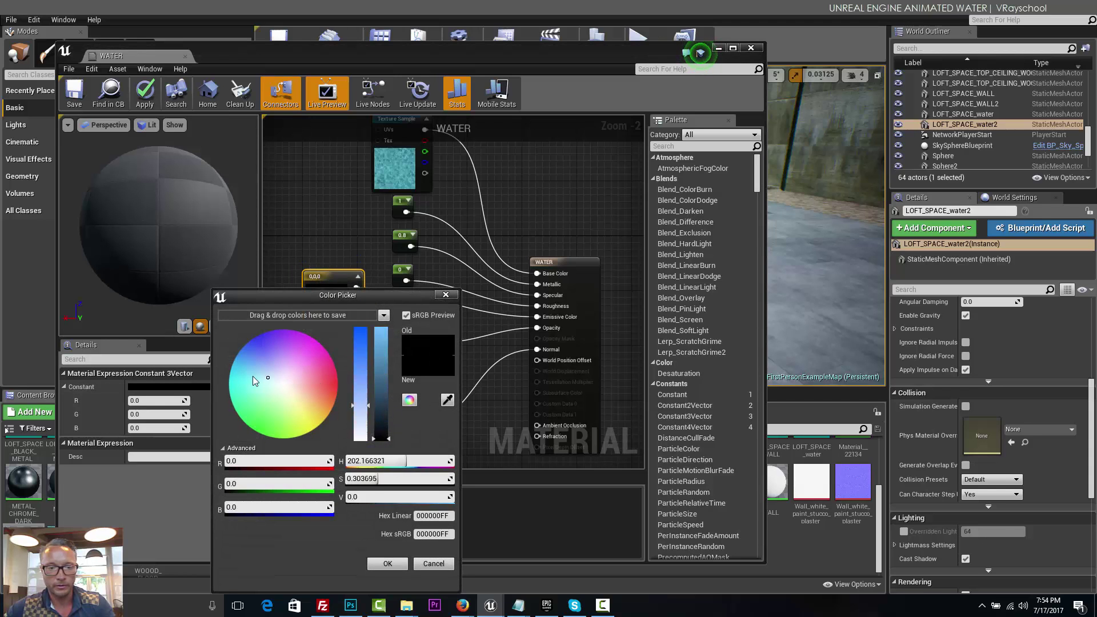
drag(252, 376, 244, 374)
drag(382, 373, 382, 332)
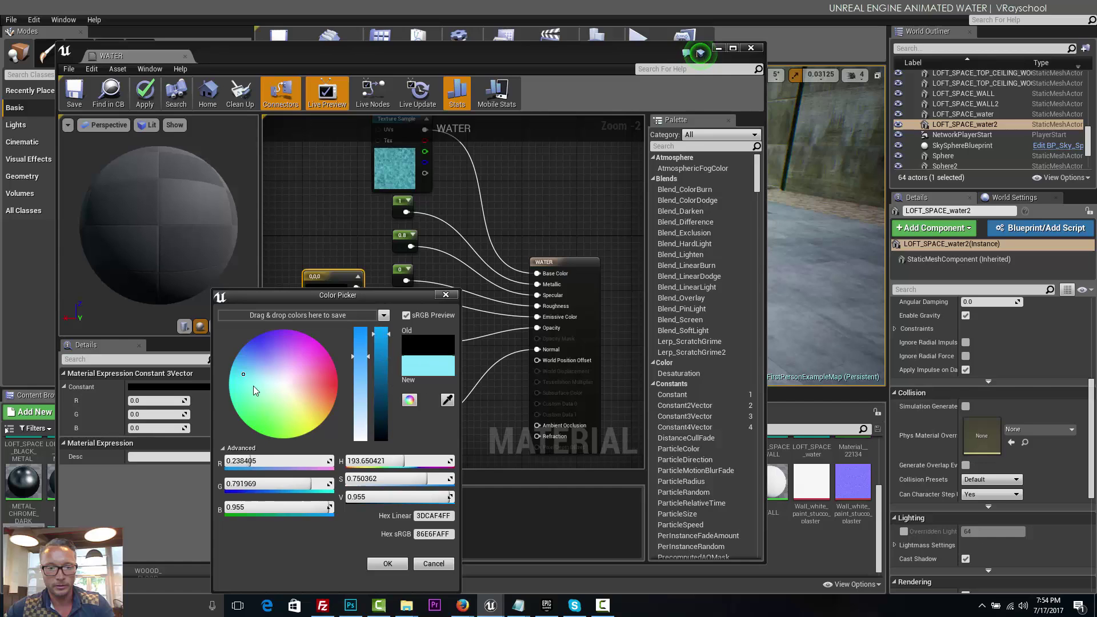
drag(251, 386, 247, 378)
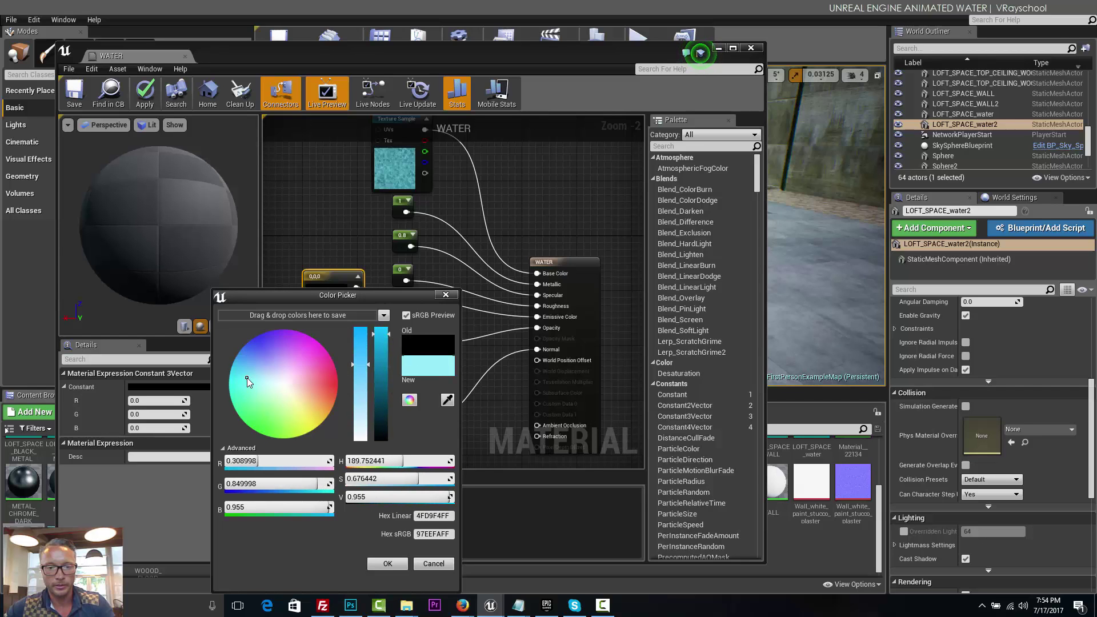
drag(387, 339, 388, 360)
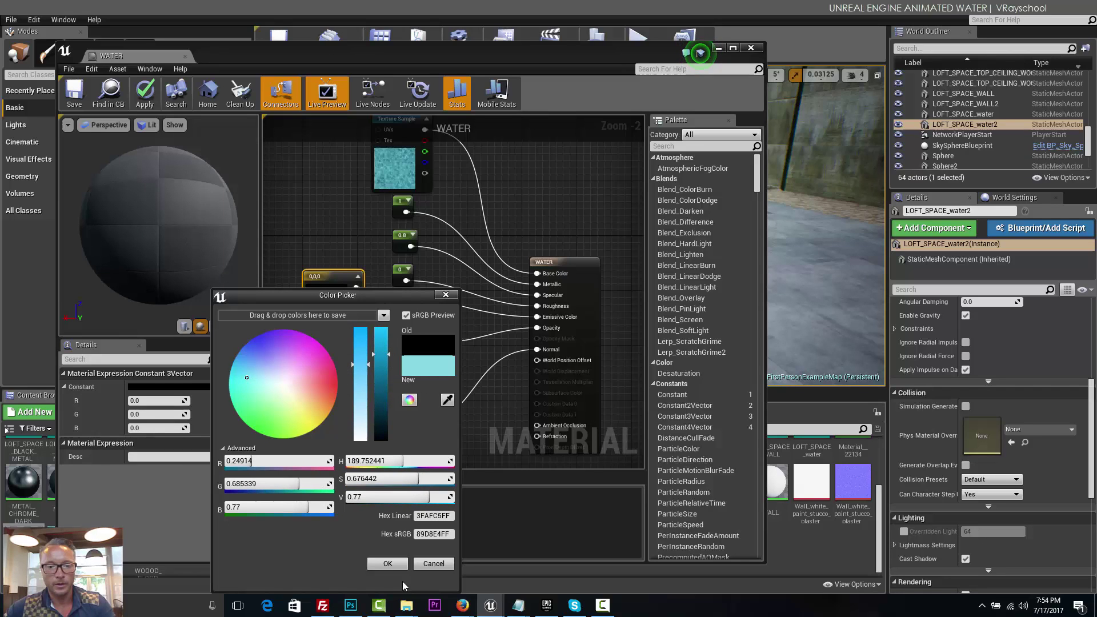
click(388, 564)
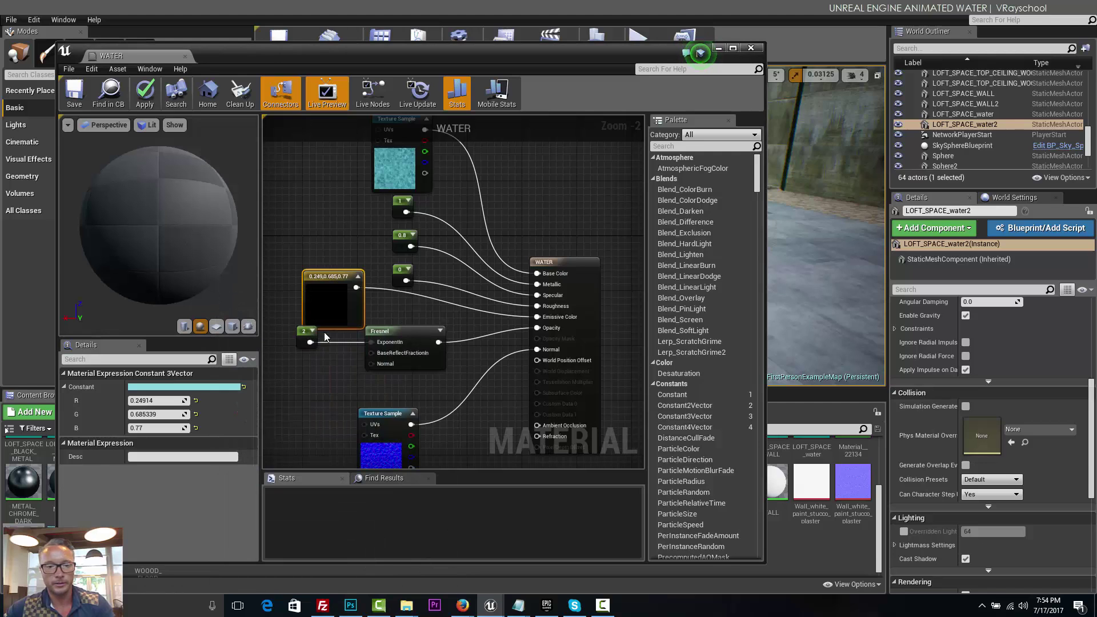
Tidy the Fresnel nodes and darken the colour to teal 0.136, 0.374, 0.42.
drag(405, 331, 401, 344)
drag(307, 333, 300, 346)
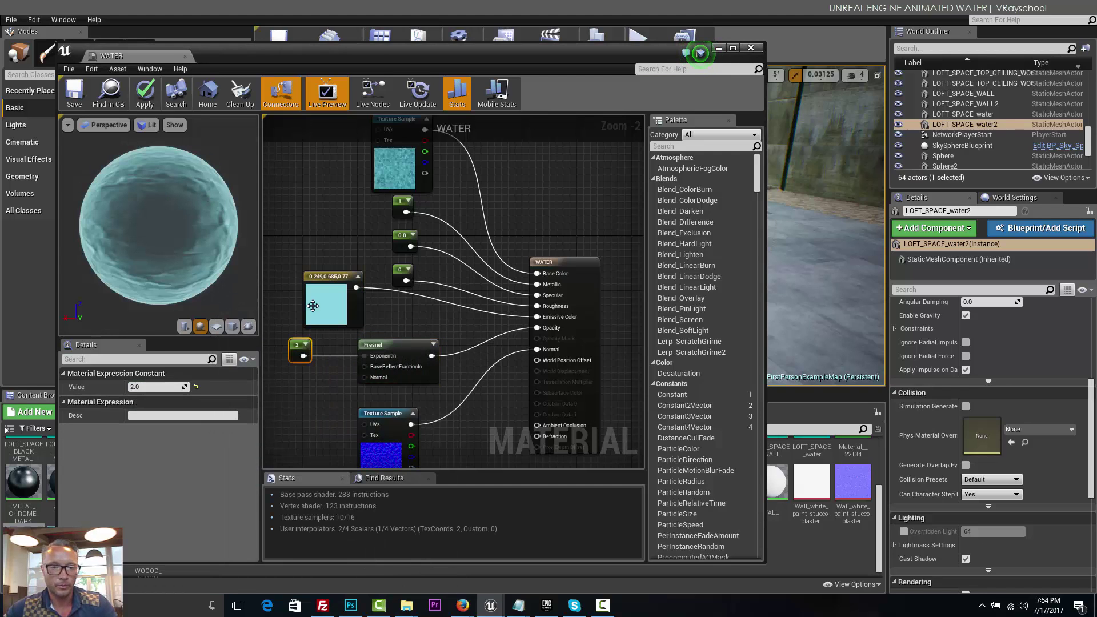
click(319, 305)
double_click(319, 305)
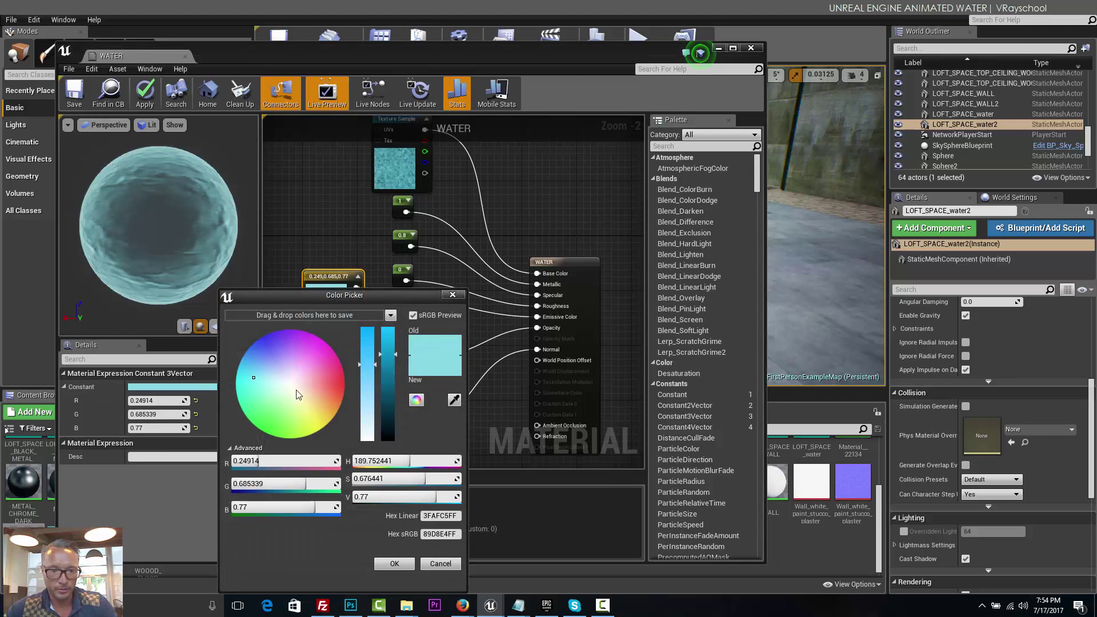
drag(395, 356, 395, 394)
click(396, 565)
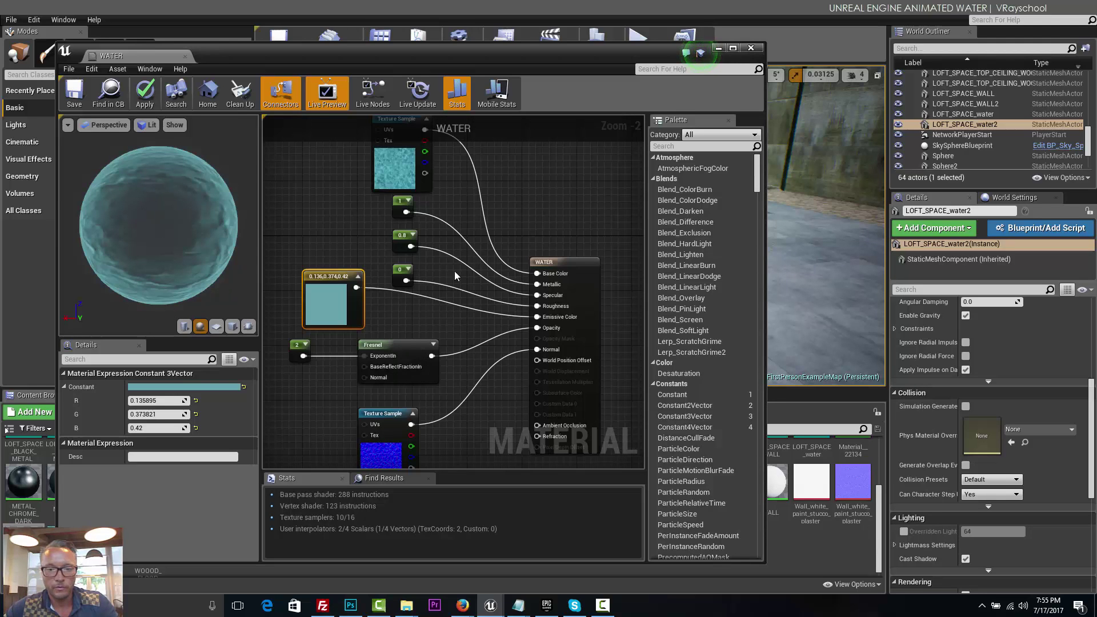
Add a second Fresnel node wired into Refraction.
drag(756, 178, 759, 190)
scroll(480, 332, up, 4)
scroll(468, 328, down, 2)
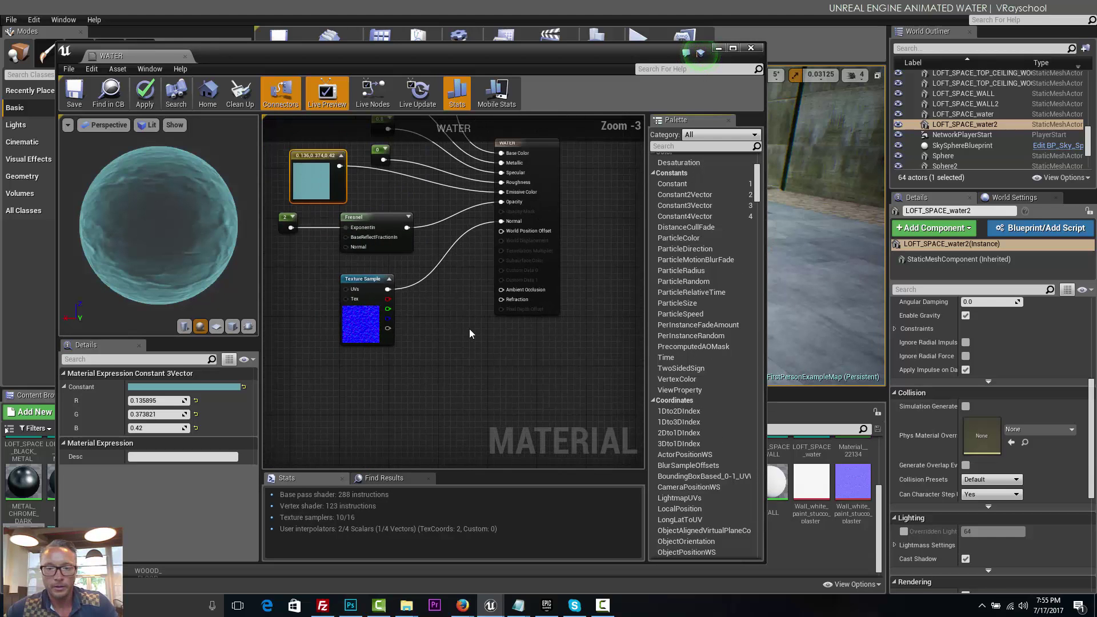
scroll(461, 352, up, 1)
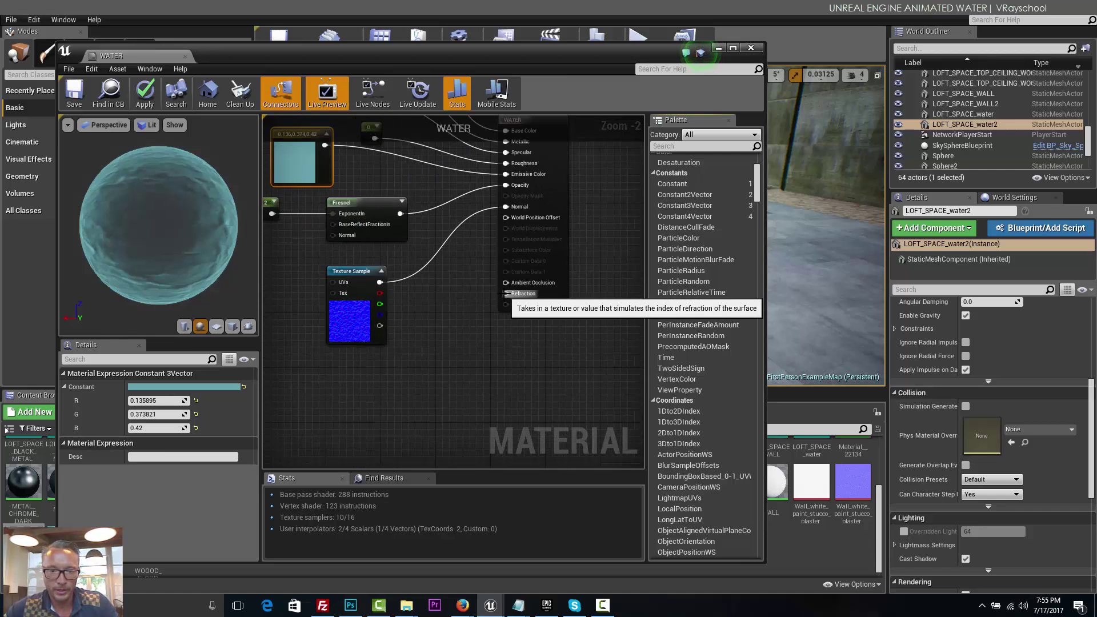
drag(506, 293, 430, 382)
scroll(457, 400, down, 2)
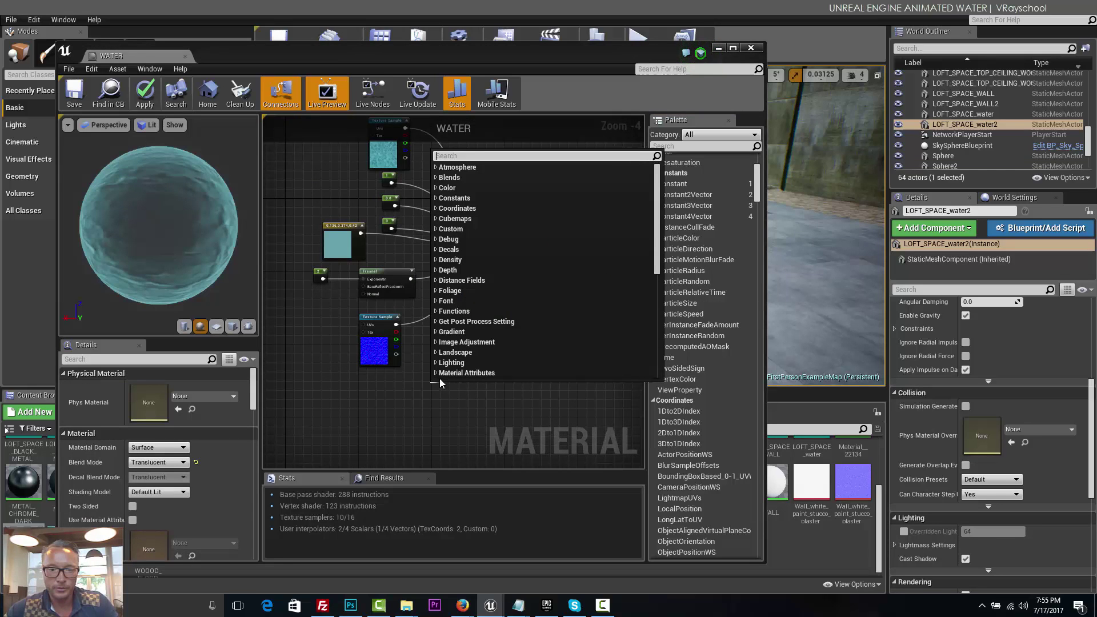
text(fr)
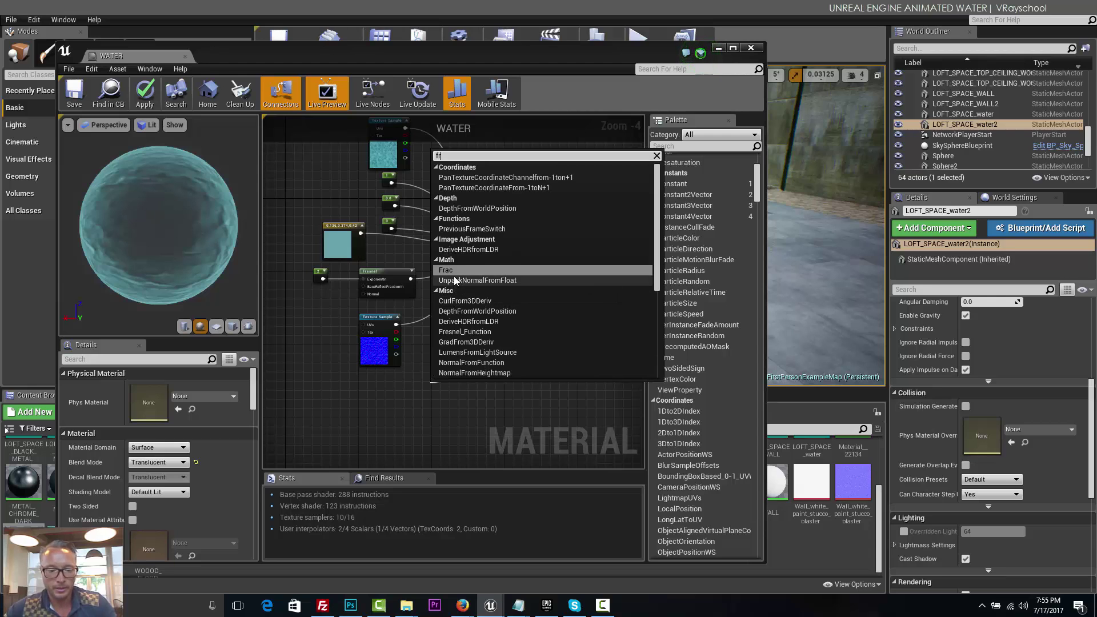
text(e)
click(452, 219)
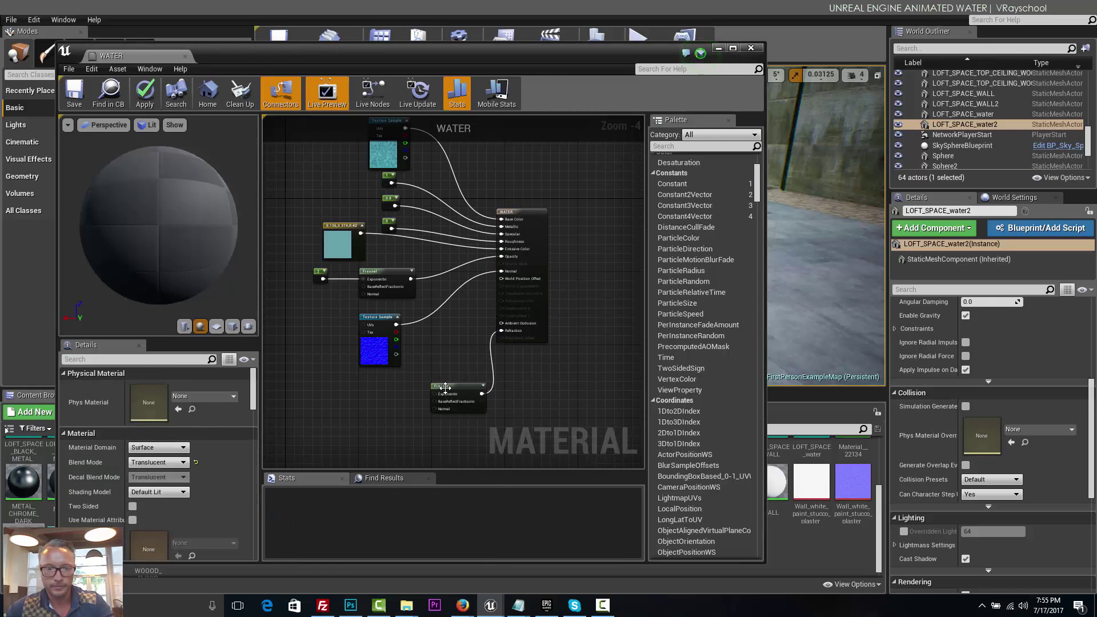
drag(445, 388, 395, 396)
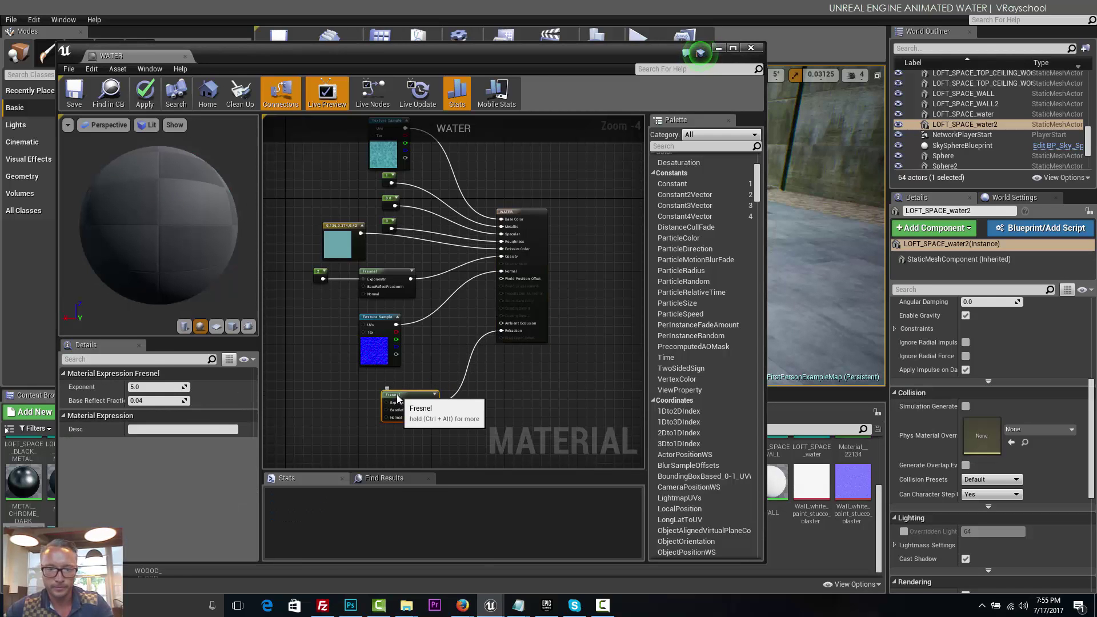
Add a Constant node beside the new Fresnel for its exponent.
right_click(342, 405)
text(1)
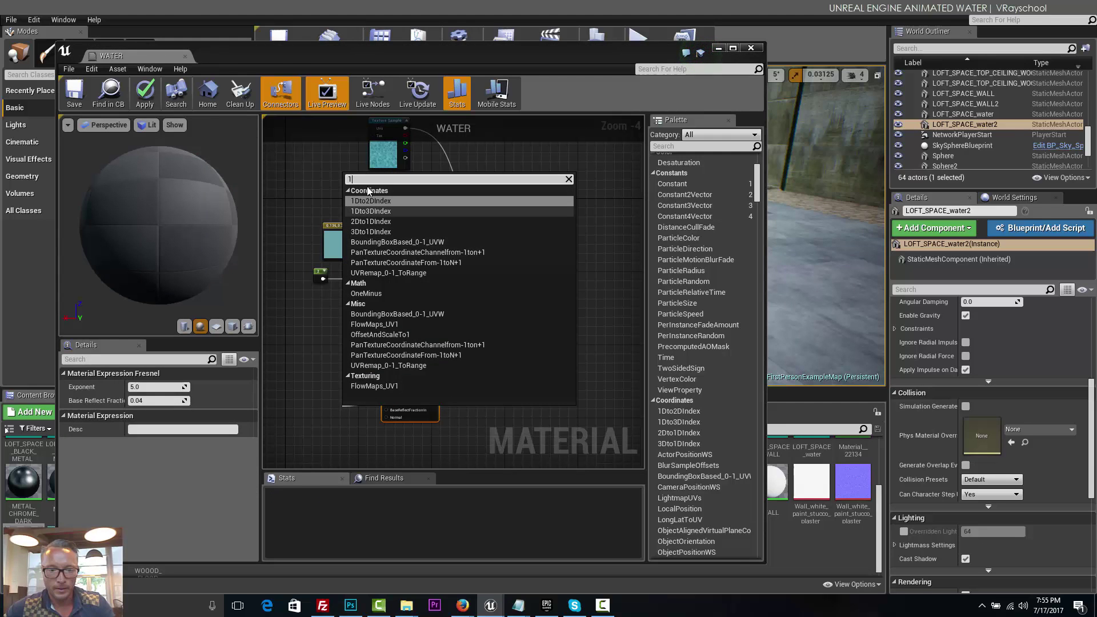
drag(366, 180, 333, 178)
text(c)
click(367, 327)
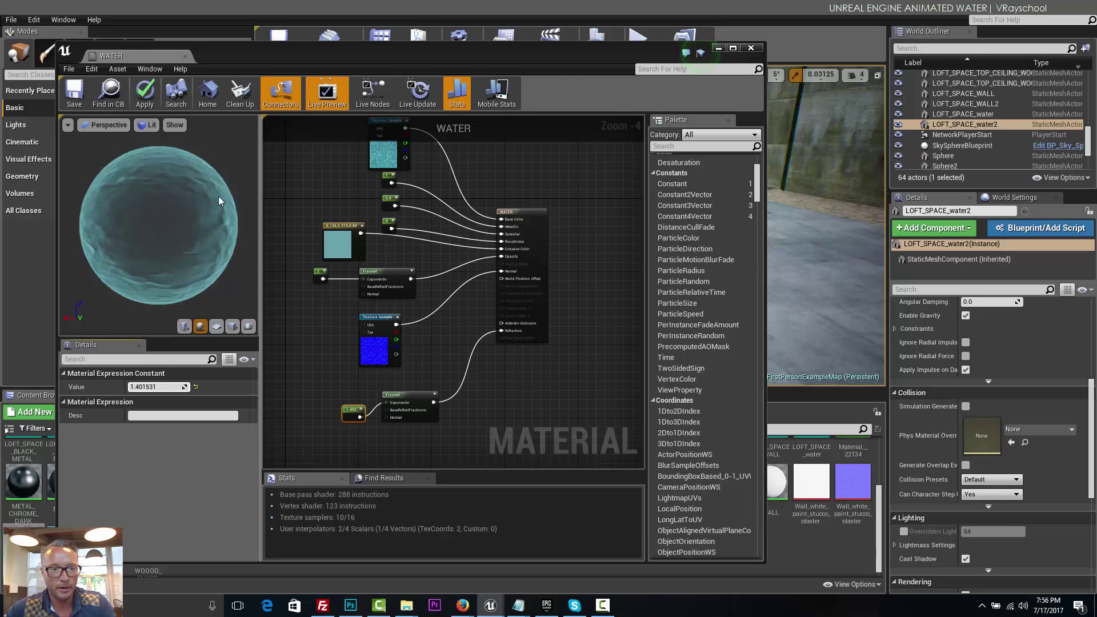
Move the normal-map Texture Sample left and disconnect it from Normal.
scroll(455, 251, down, 2)
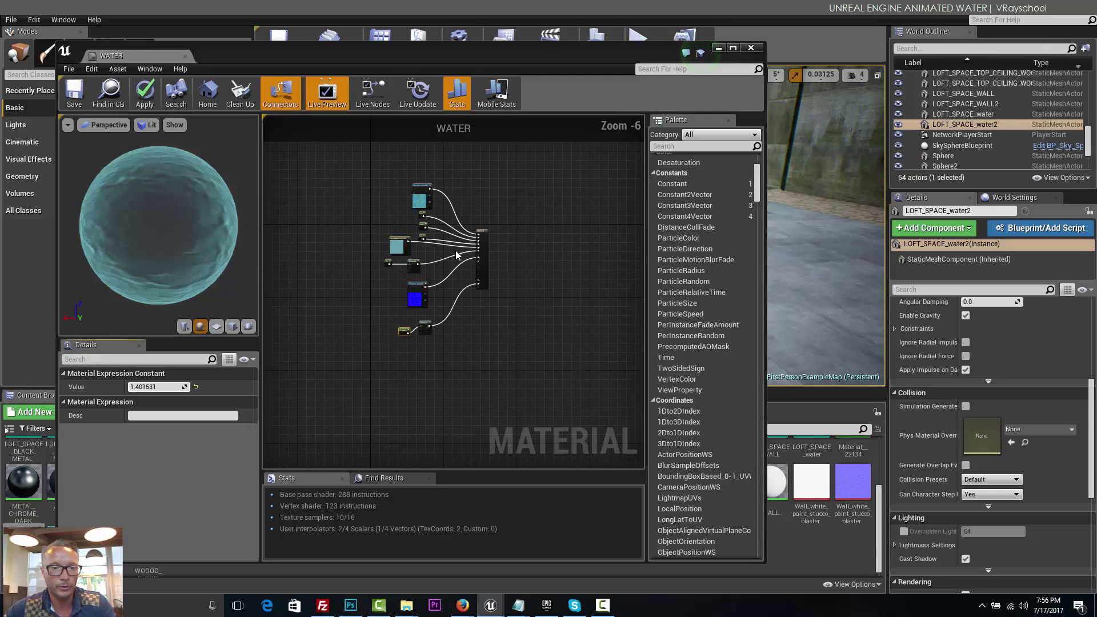
scroll(387, 316, up, 4)
scroll(387, 320, down, 1)
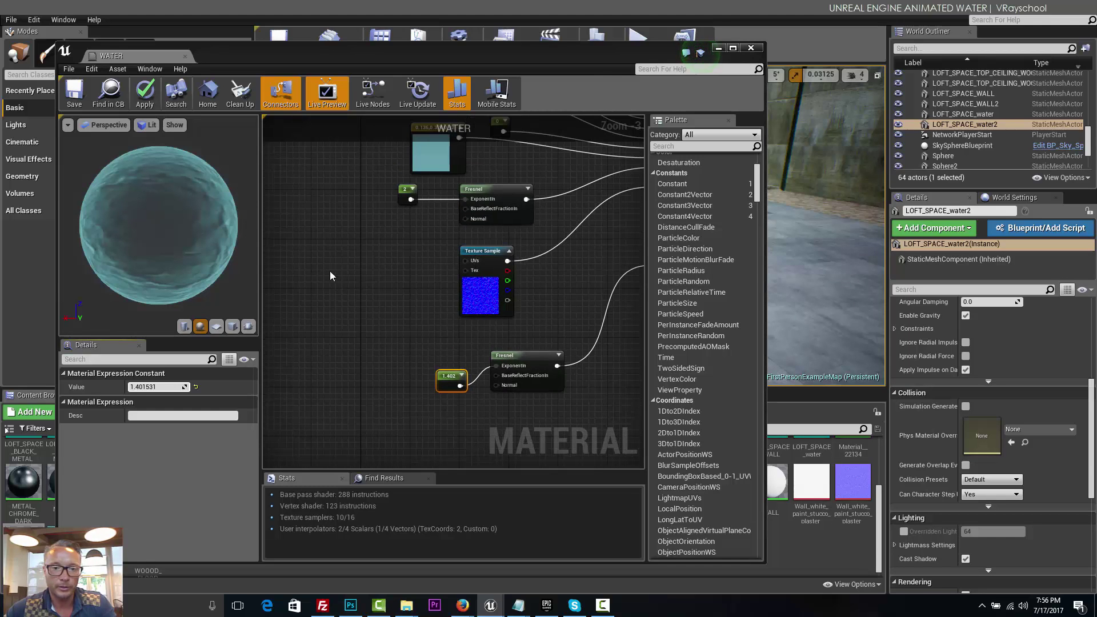
scroll(330, 271, down, 1)
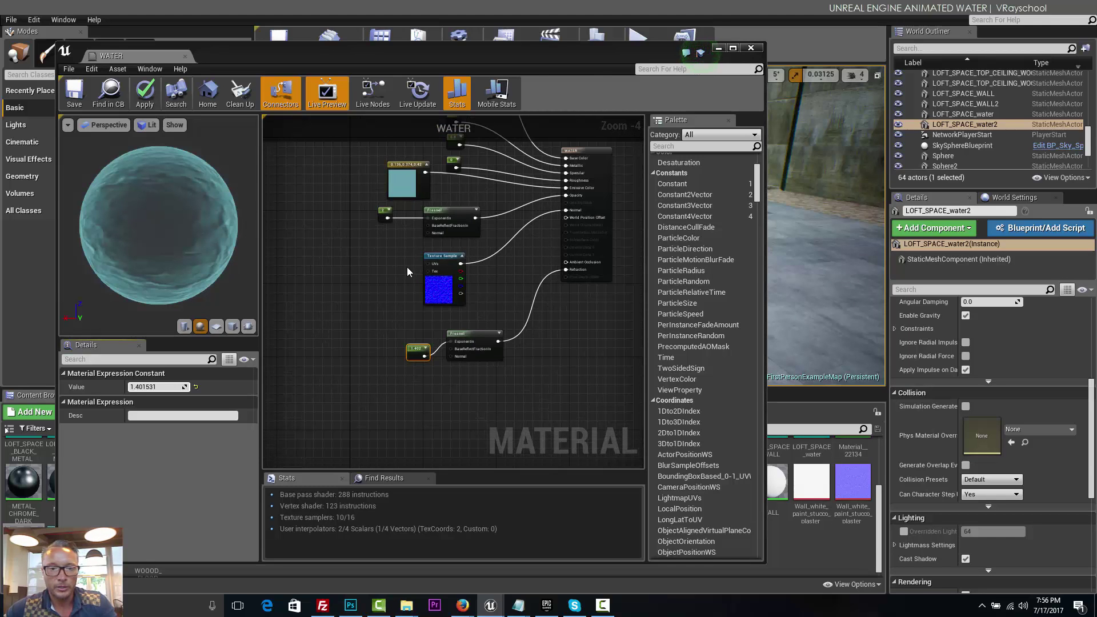
scroll(500, 237, up, 1)
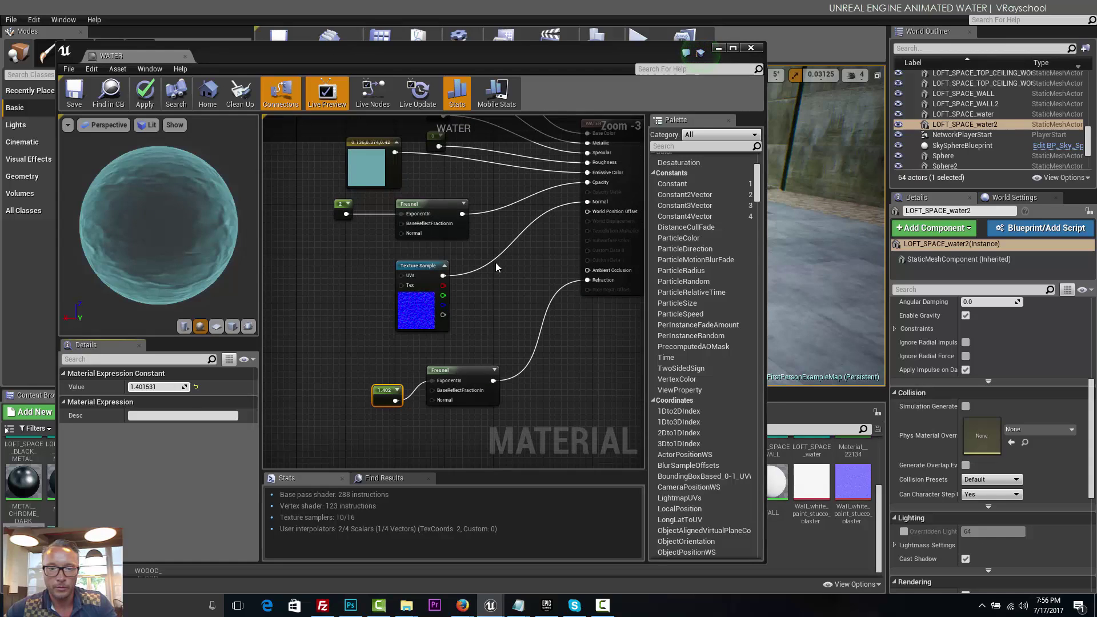
drag(404, 273, 385, 280)
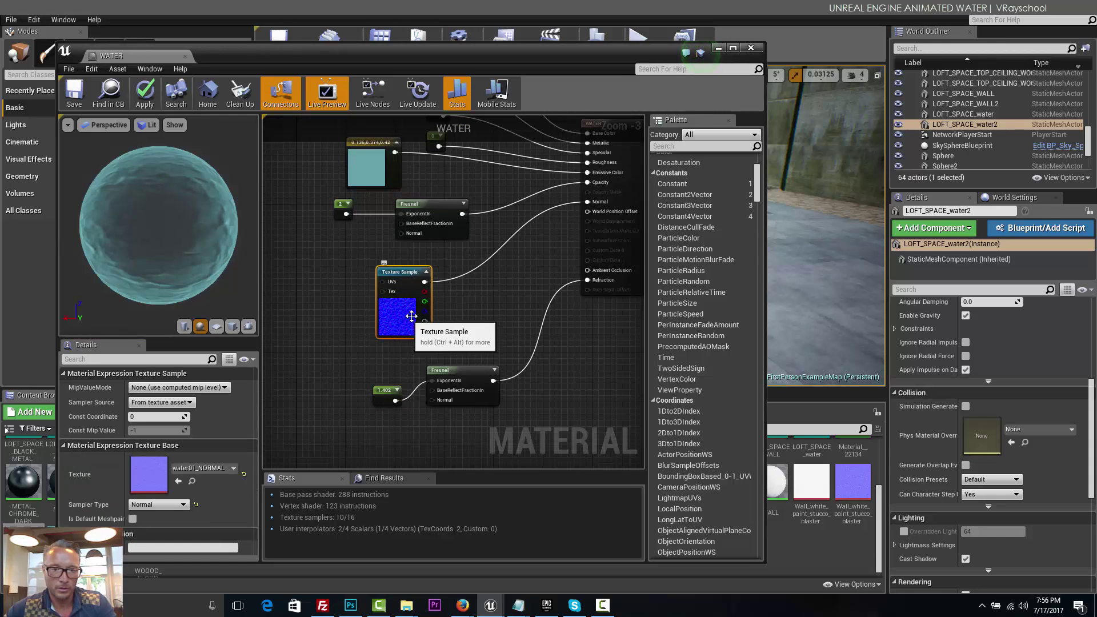
alt+click(470, 273)
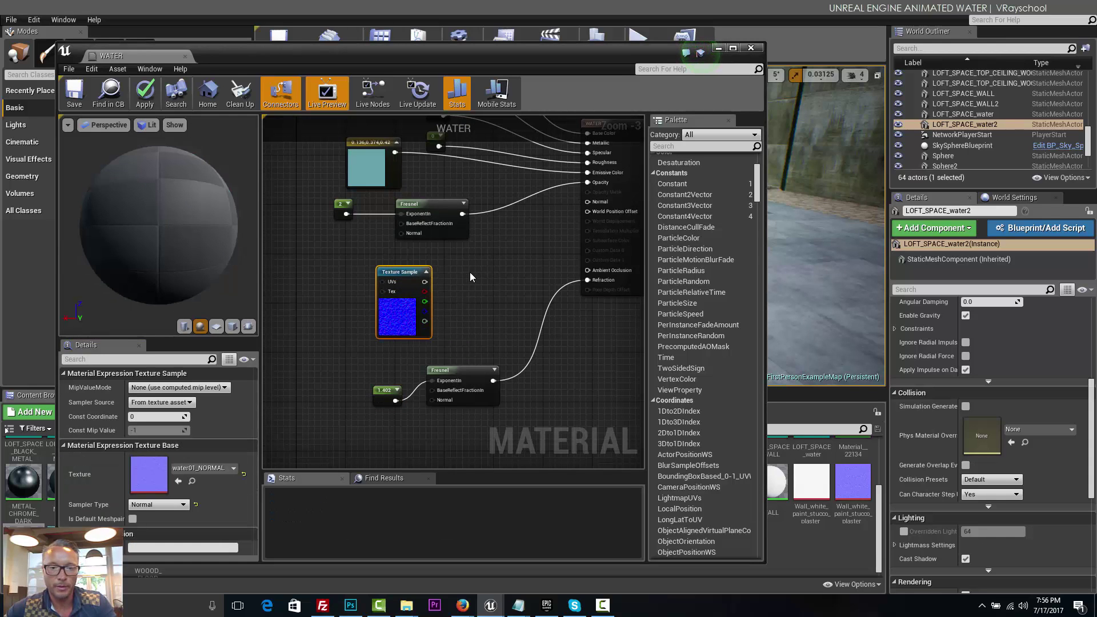
Add a LinearInterpolate node driving the Normal input.
drag(587, 202, 558, 221)
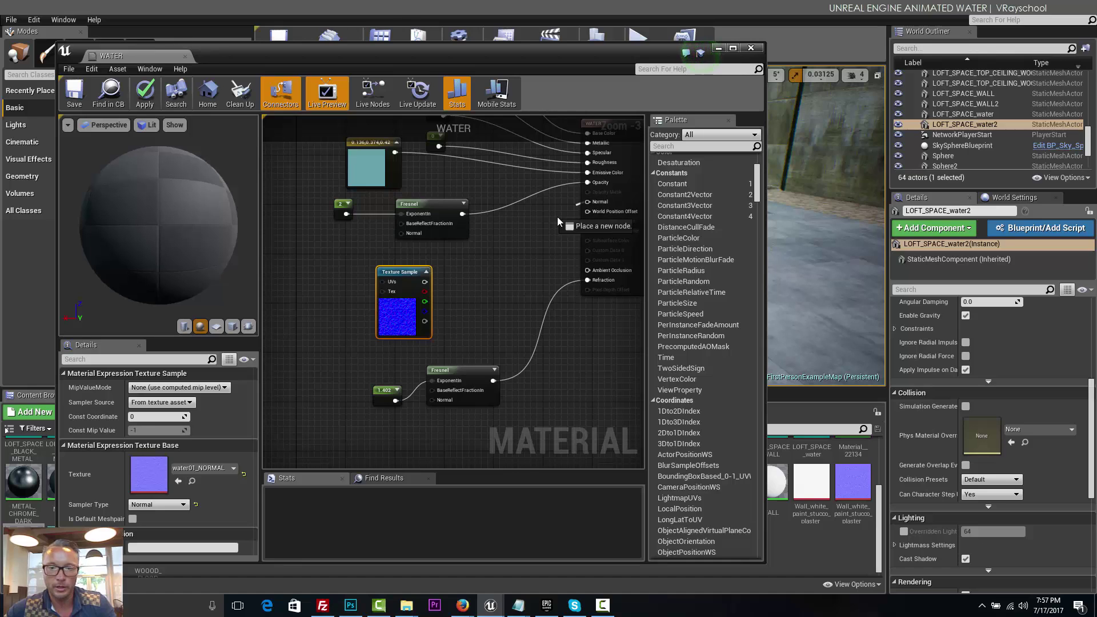
drag(493, 273, 493, 280)
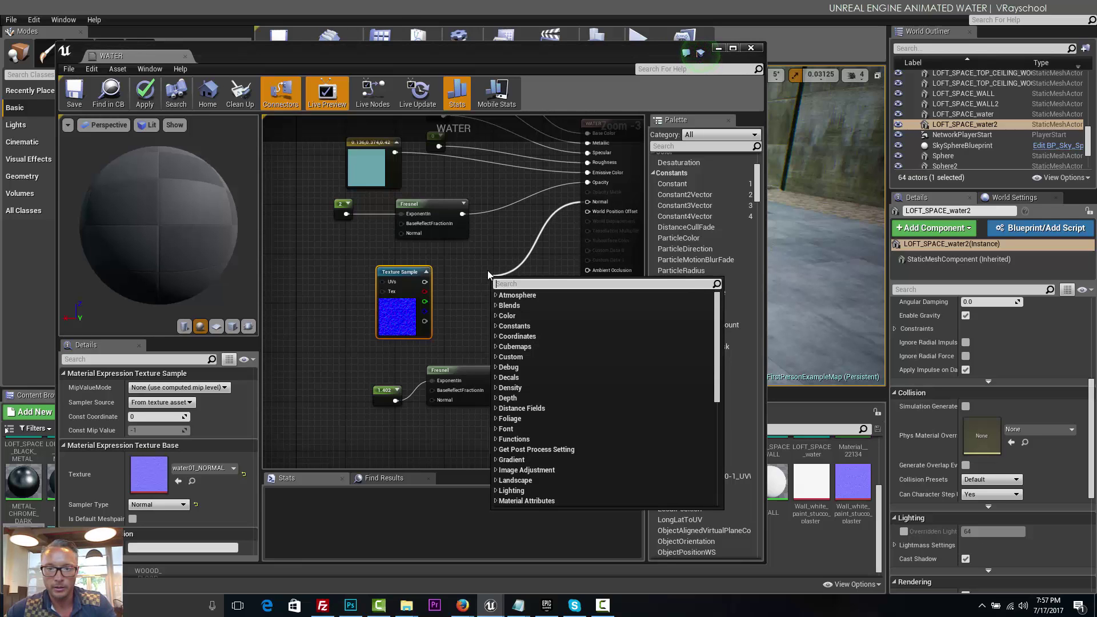
text(l)
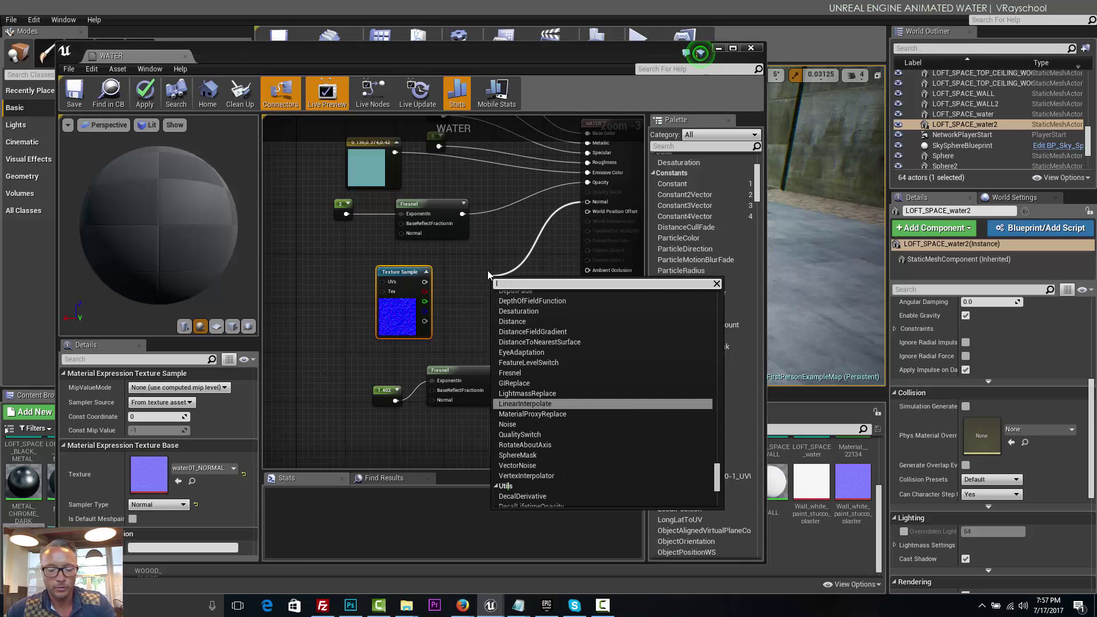
click(554, 407)
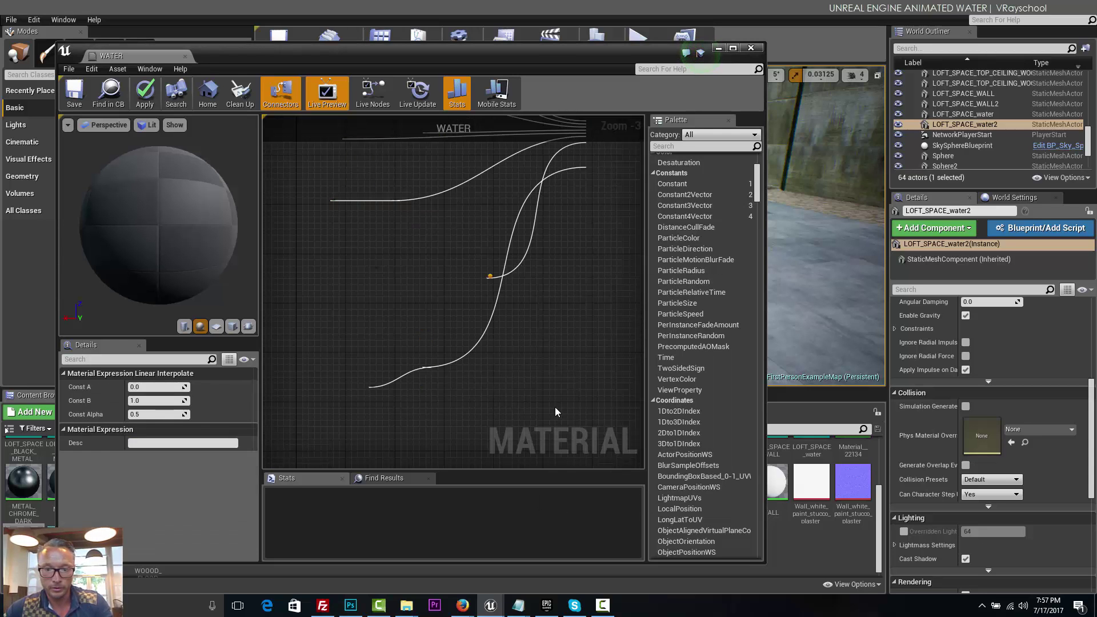
drag(491, 286, 326, 291)
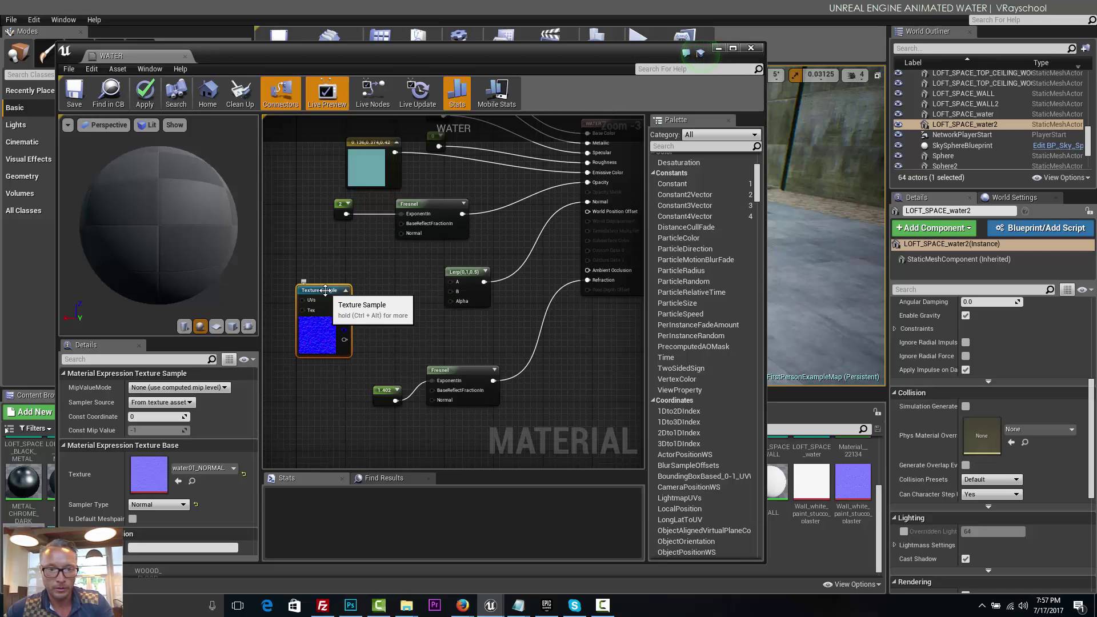
Duplicate the normal-map Texture Sample, stack both, and wire the lower one into Lerp B.
key(ctrl+c)
key(ctrl+v)
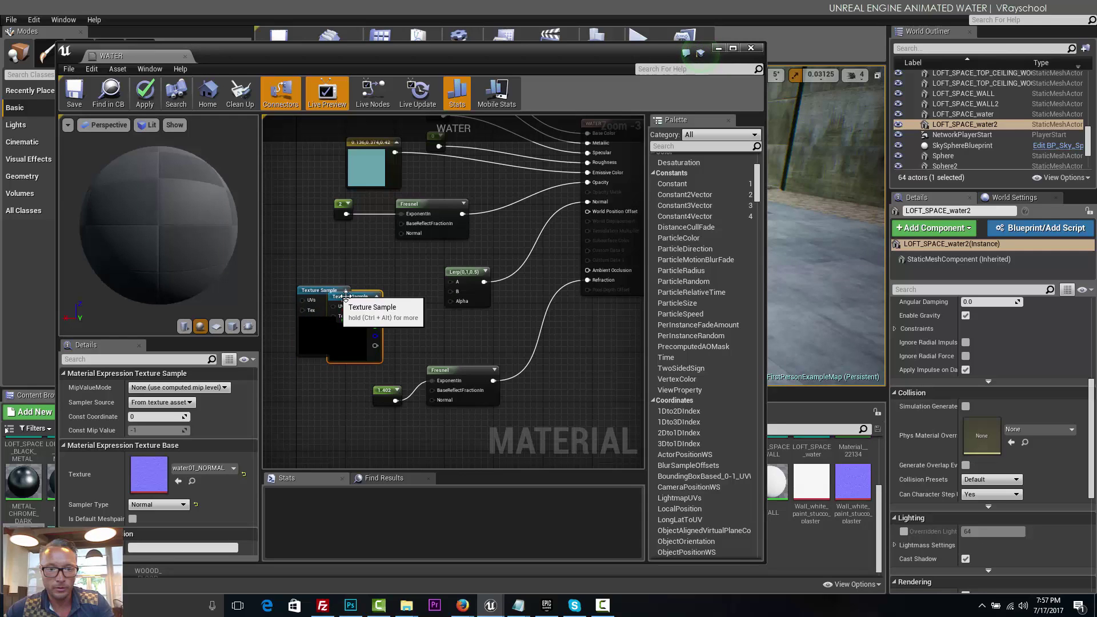
drag(313, 290, 301, 222)
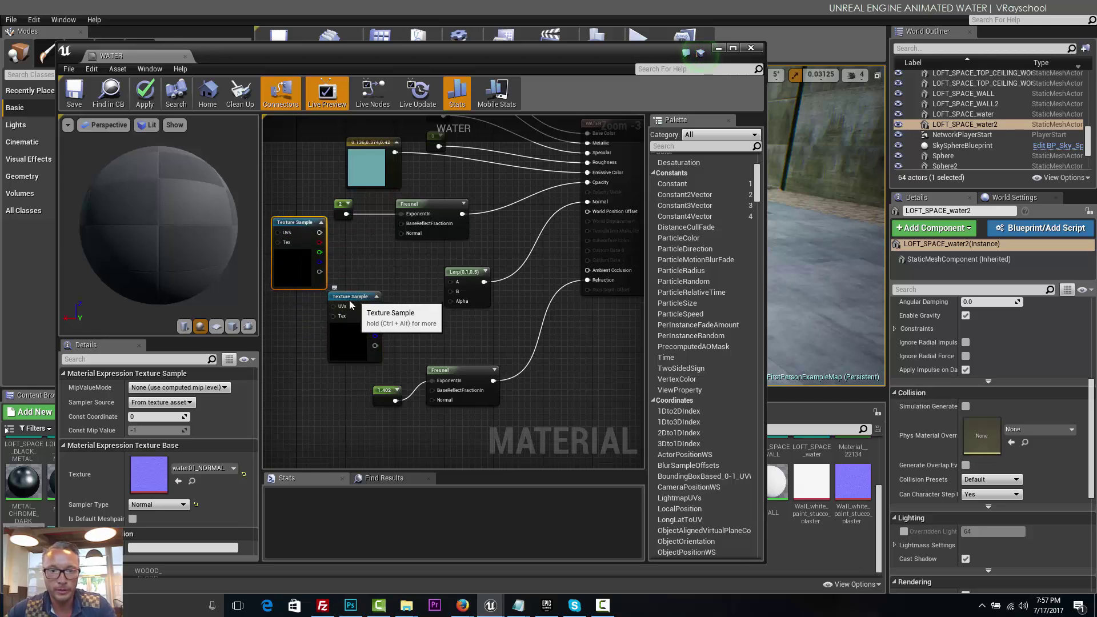
drag(353, 298, 299, 329)
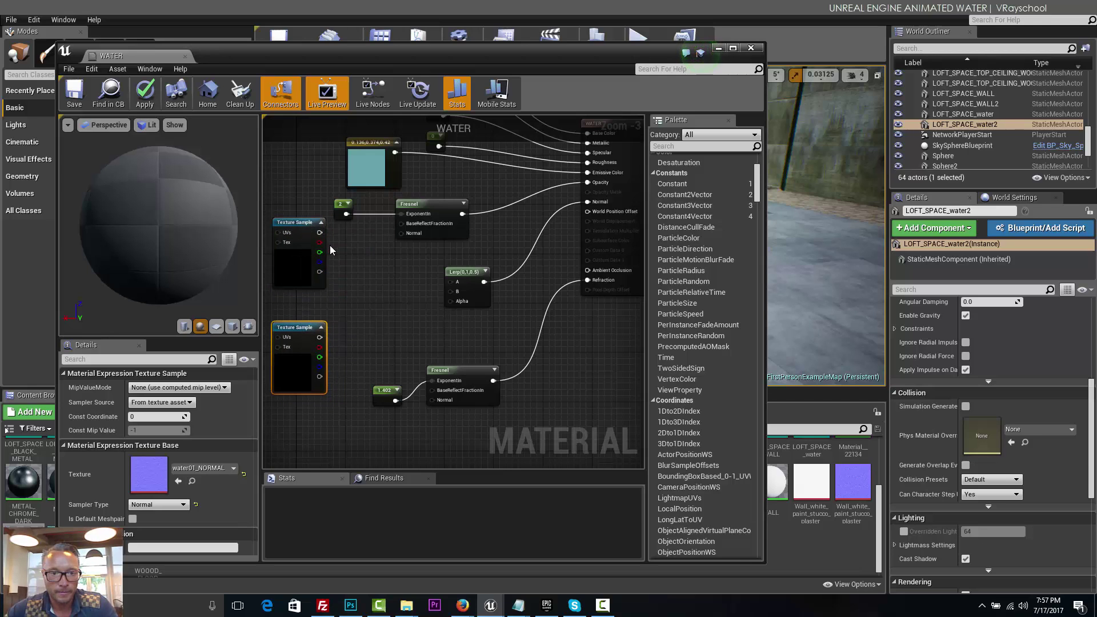
drag(306, 236, 299, 242)
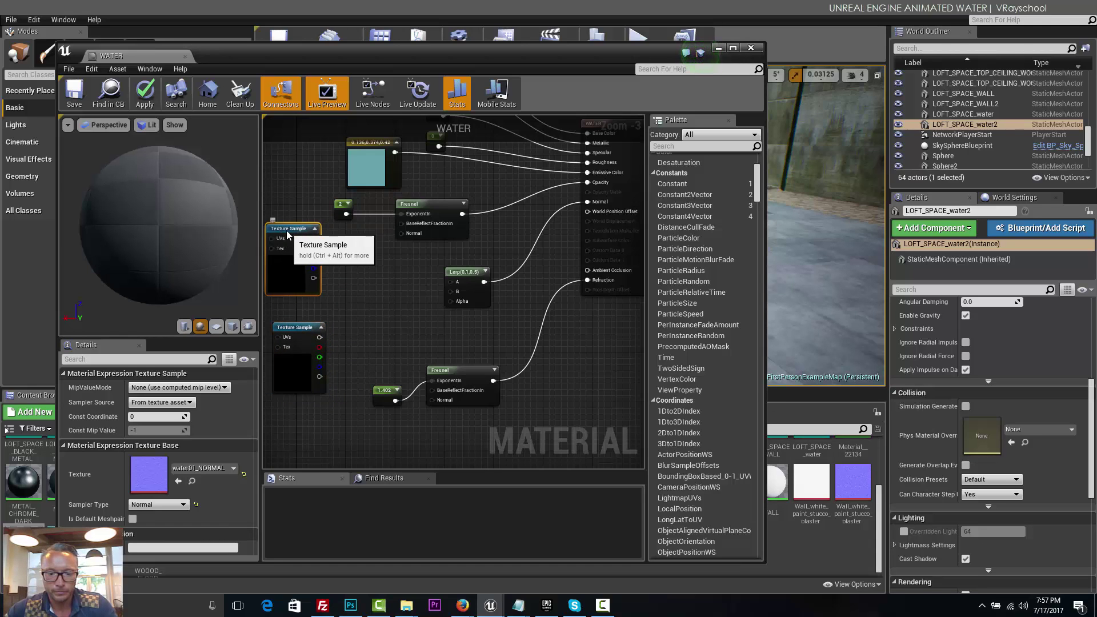
drag(296, 331, 289, 332)
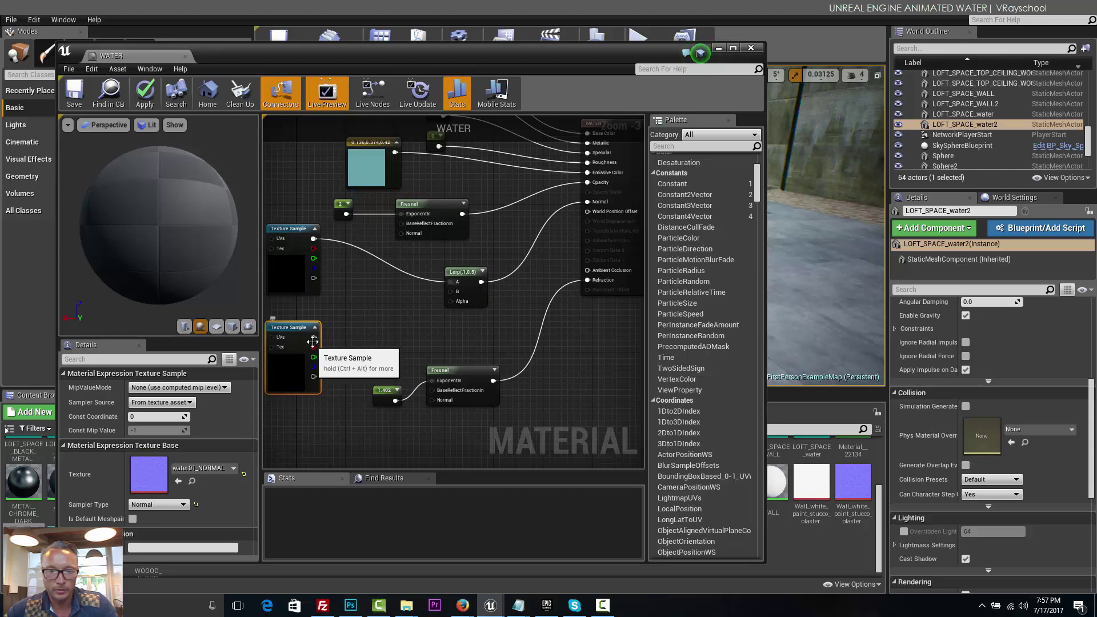
drag(313, 337, 451, 293)
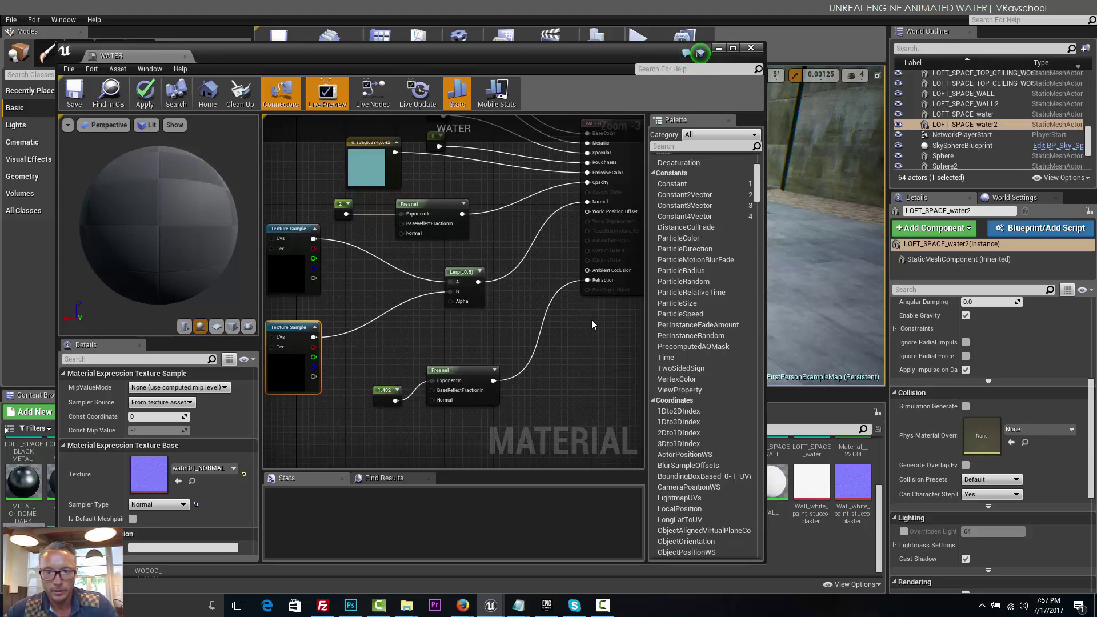
Drag a new connection out of the upper normal sample's UVs input.
scroll(594, 316, down, 5)
scroll(481, 318, up, 5)
scroll(361, 290, down, 1)
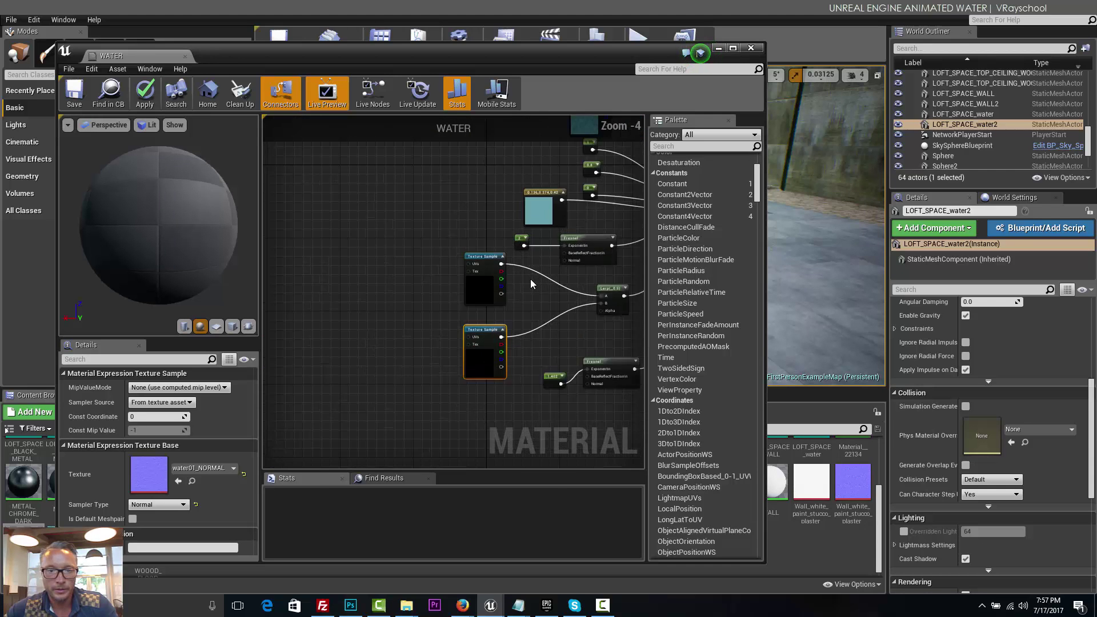
scroll(530, 279, up, 1)
drag(447, 259, 375, 260)
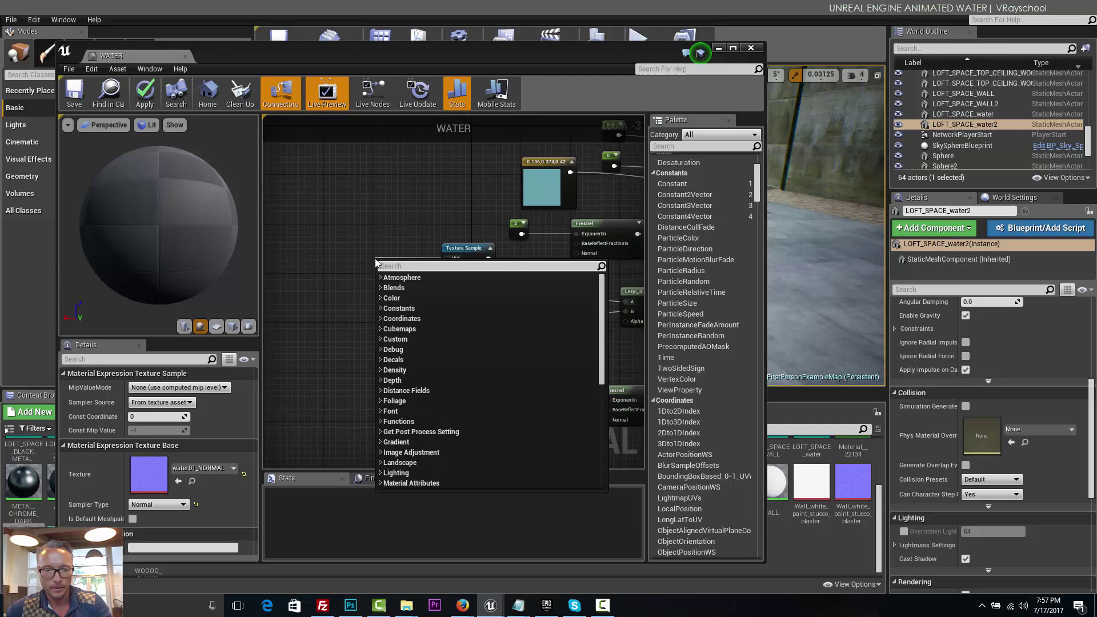
Drive the upper normal sample's UVs with a Panner at Speed X 0.02, Speed Y 0.03.
text(pa)
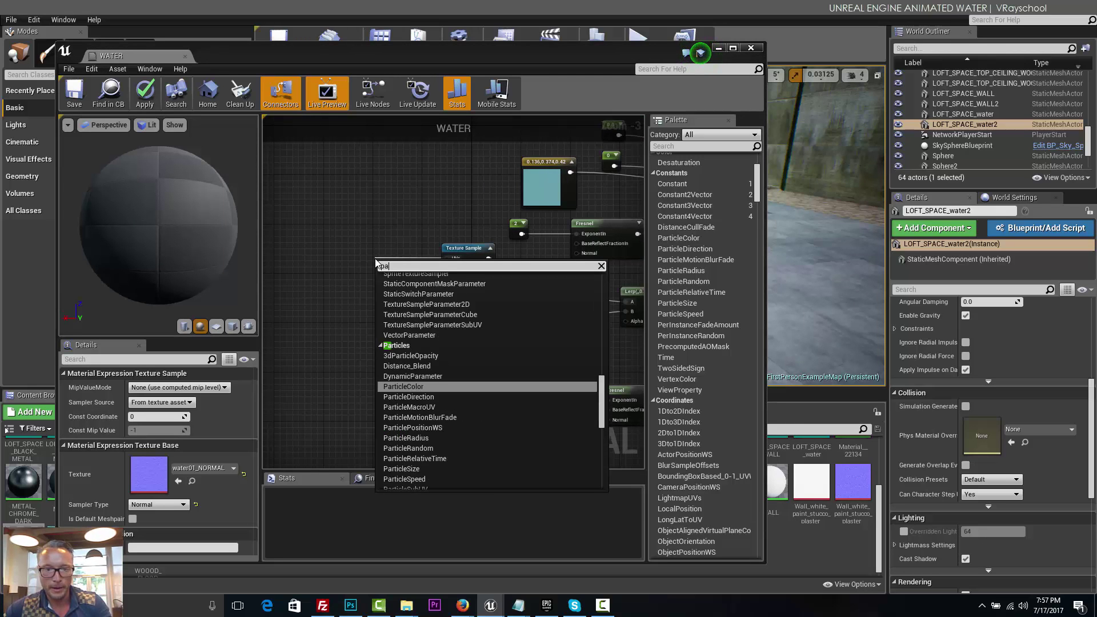
text(n)
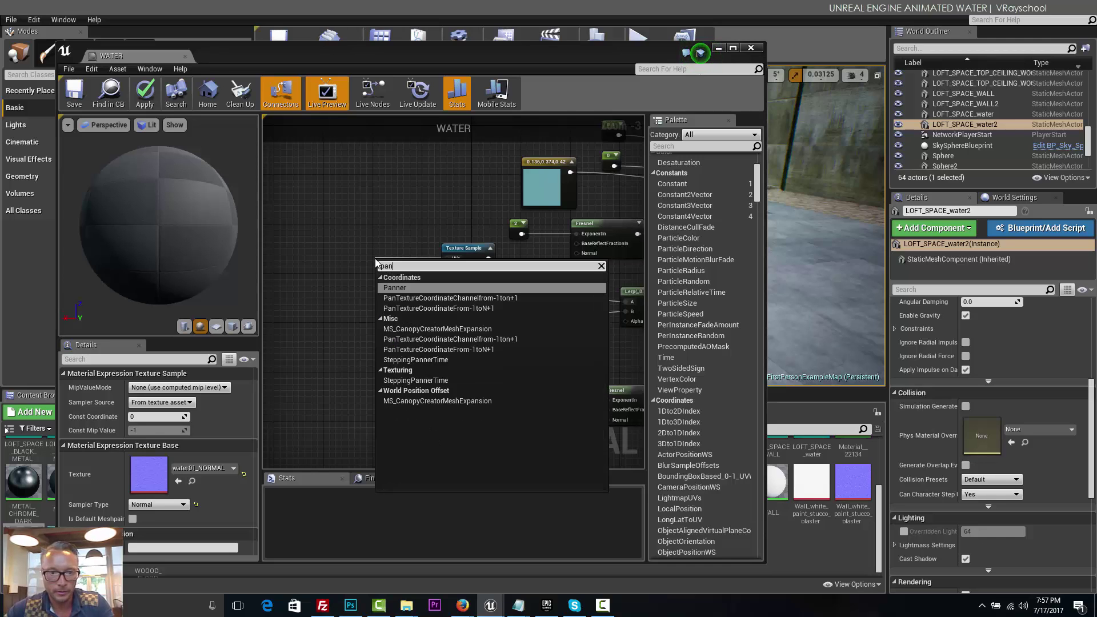
click(407, 288)
click(148, 388)
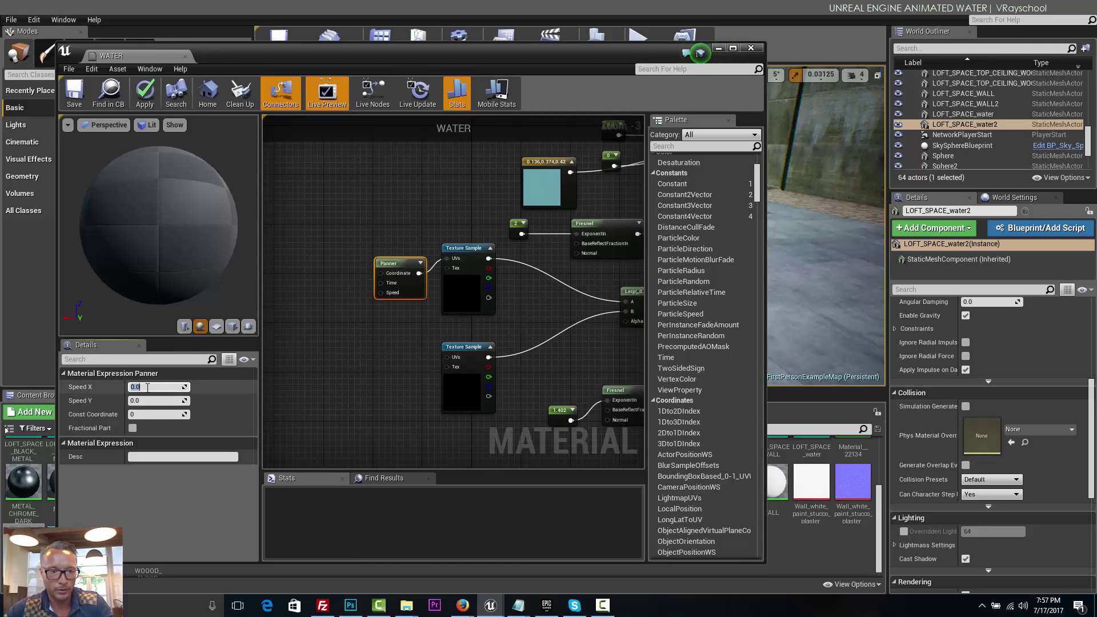
text(0.02)
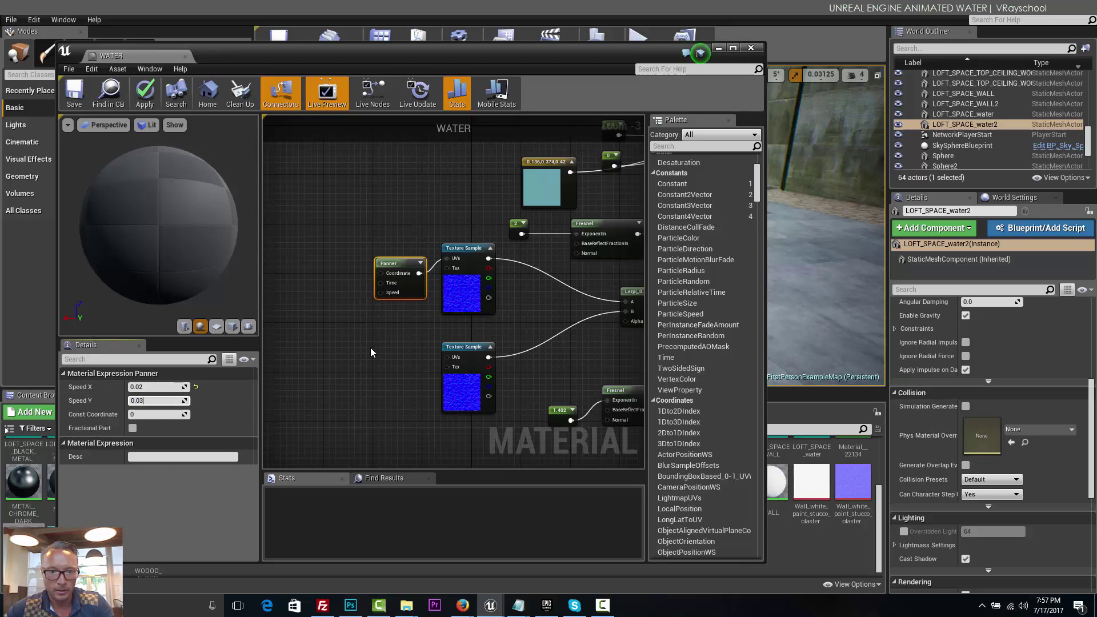
click(407, 350)
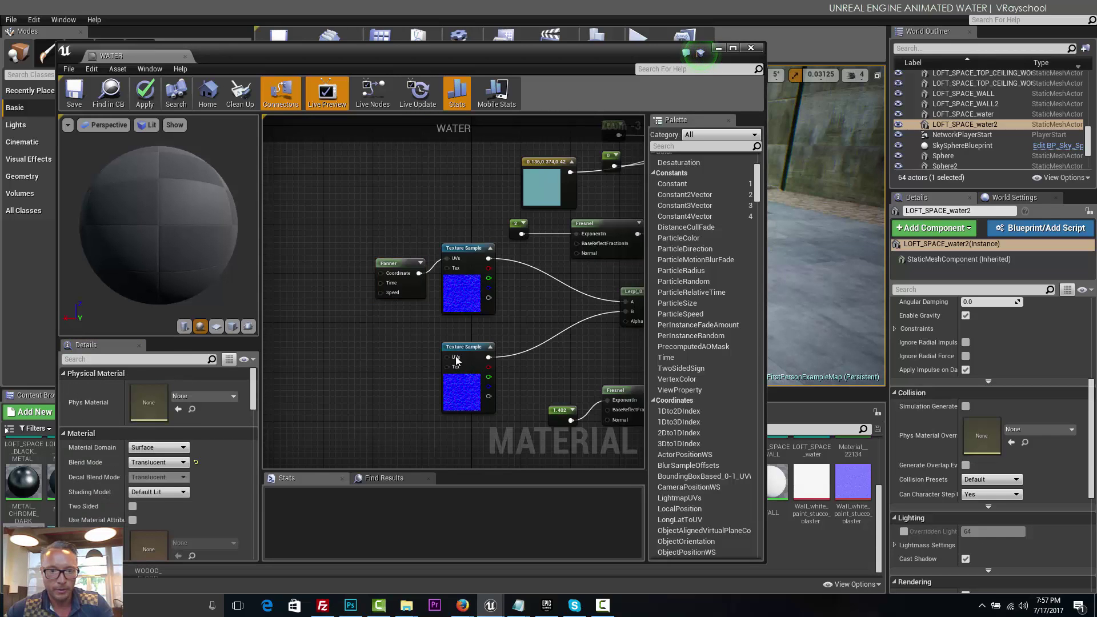
Add a second Panner left of the lower normal-map sample.
right_click(396, 359)
text(panh)
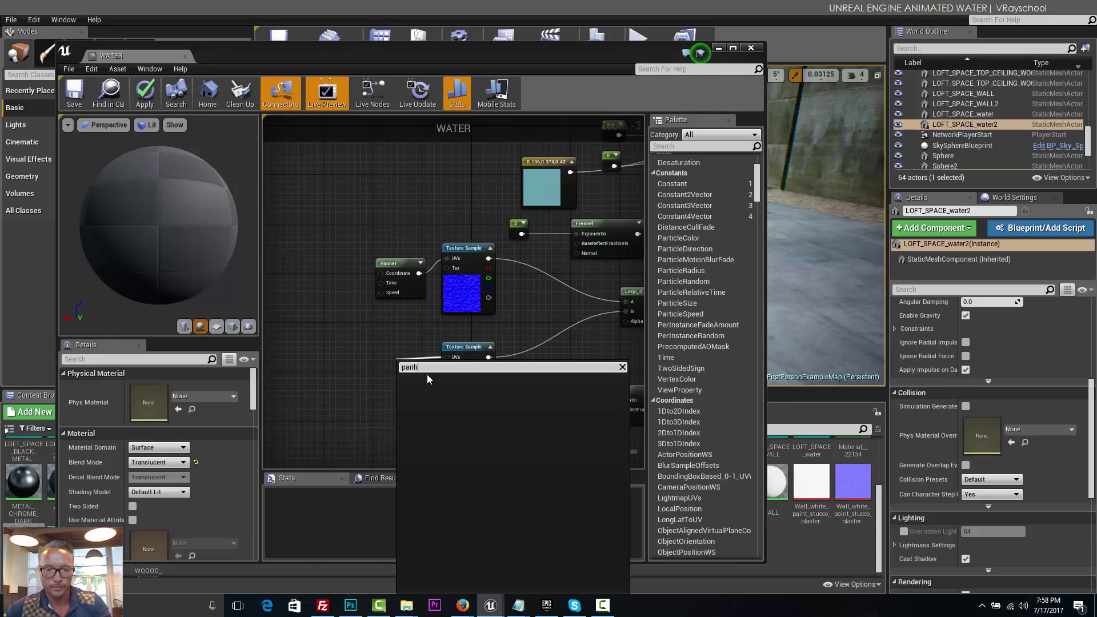
key(BackSpace)
text(n)
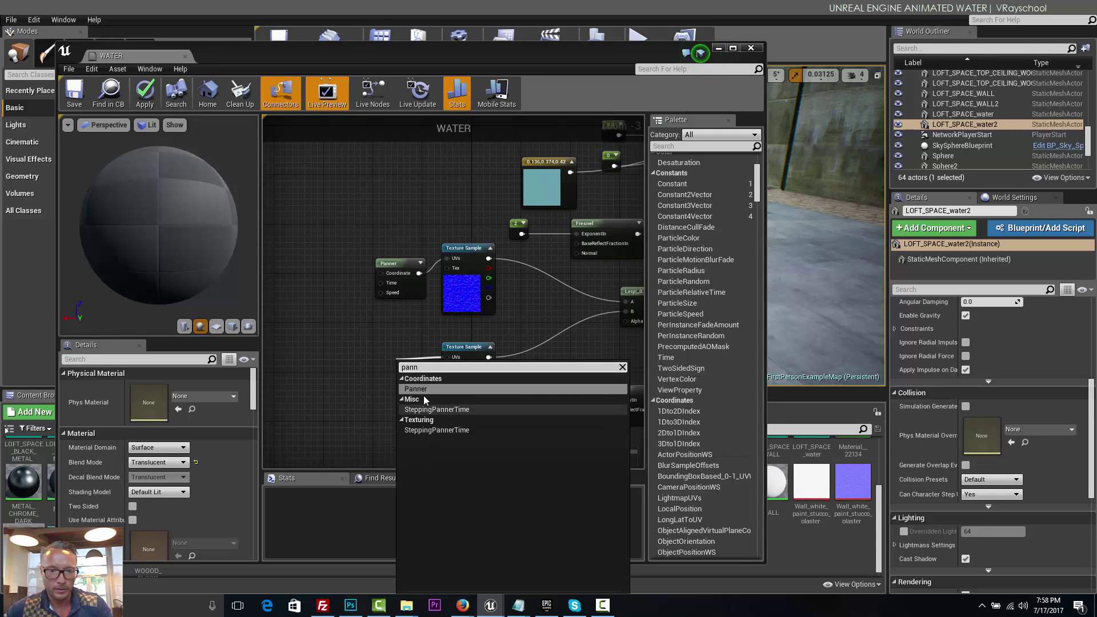
click(420, 389)
drag(411, 363, 368, 351)
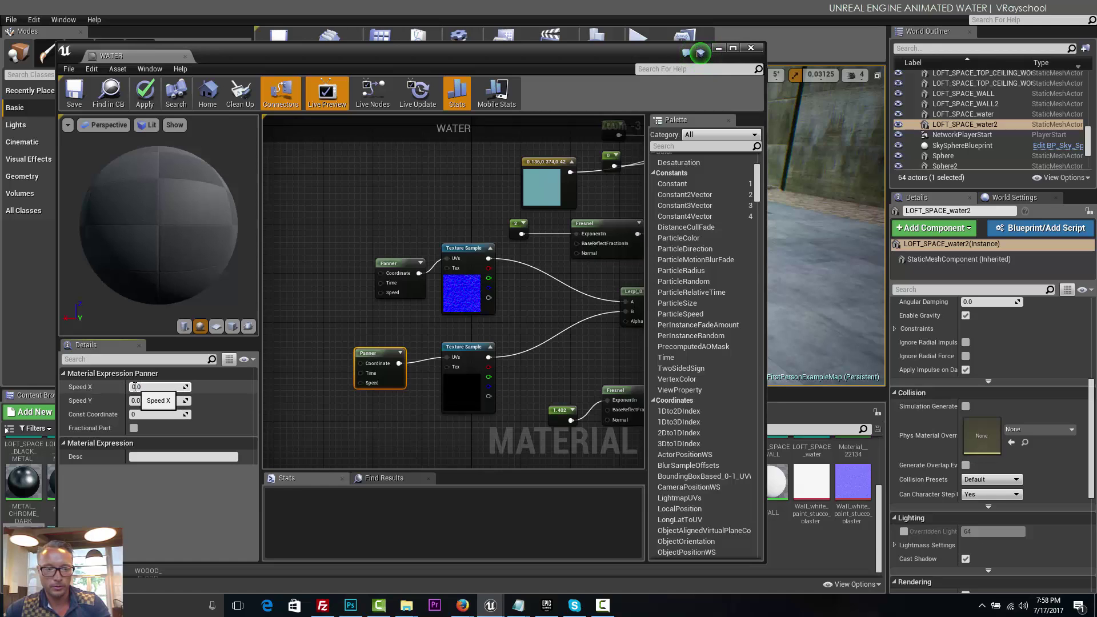
Set the second Panner's speeds to -0.02 and -0.03.
text(-0.02)
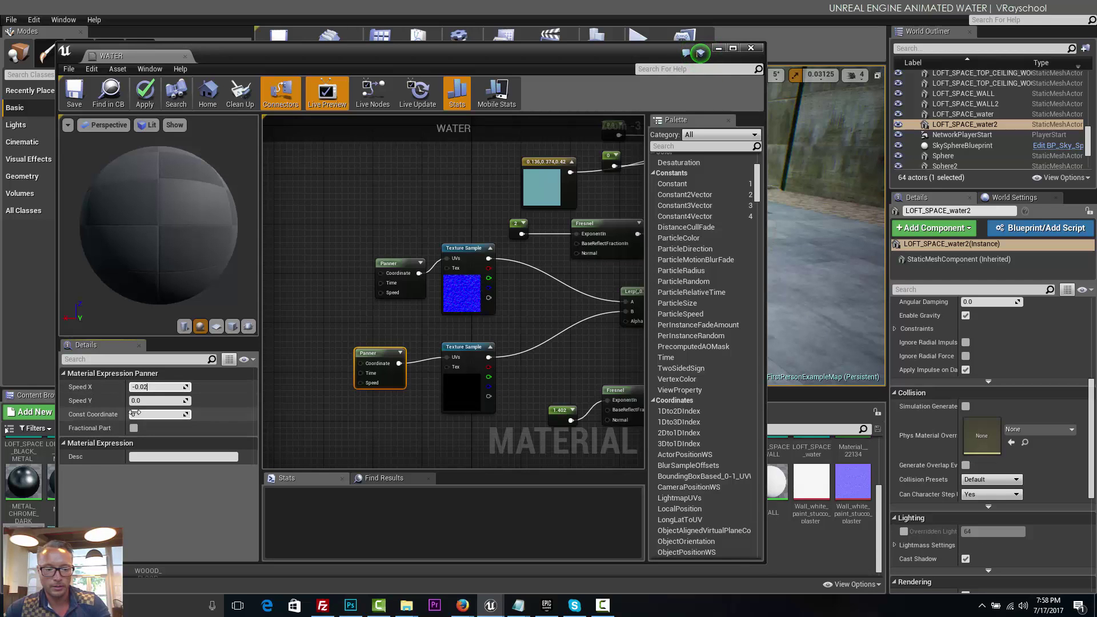
click(136, 400)
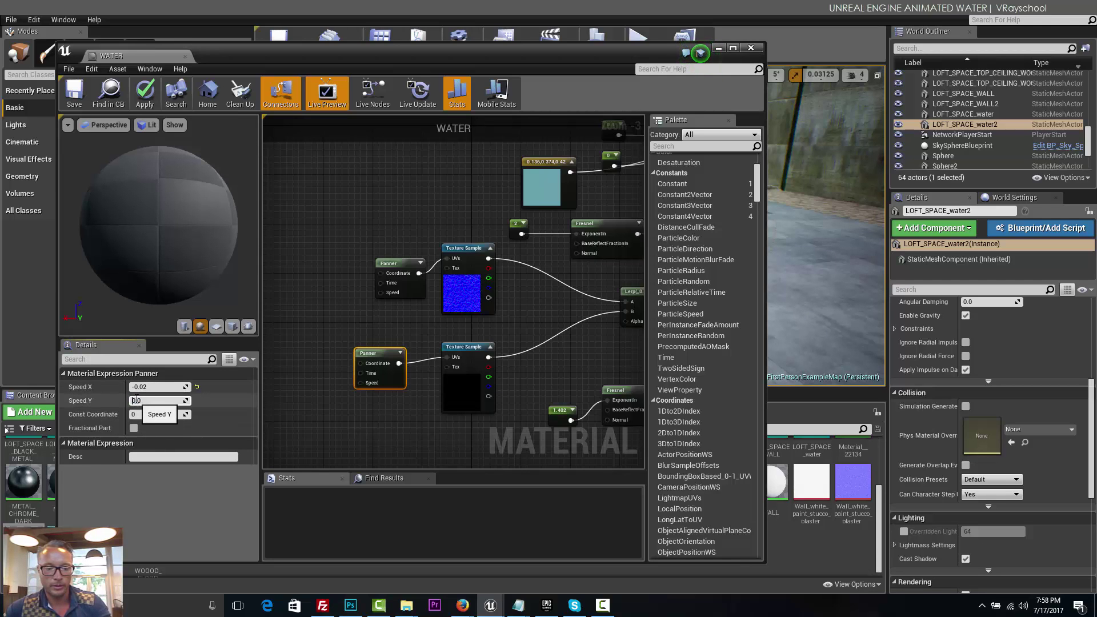
text(-)
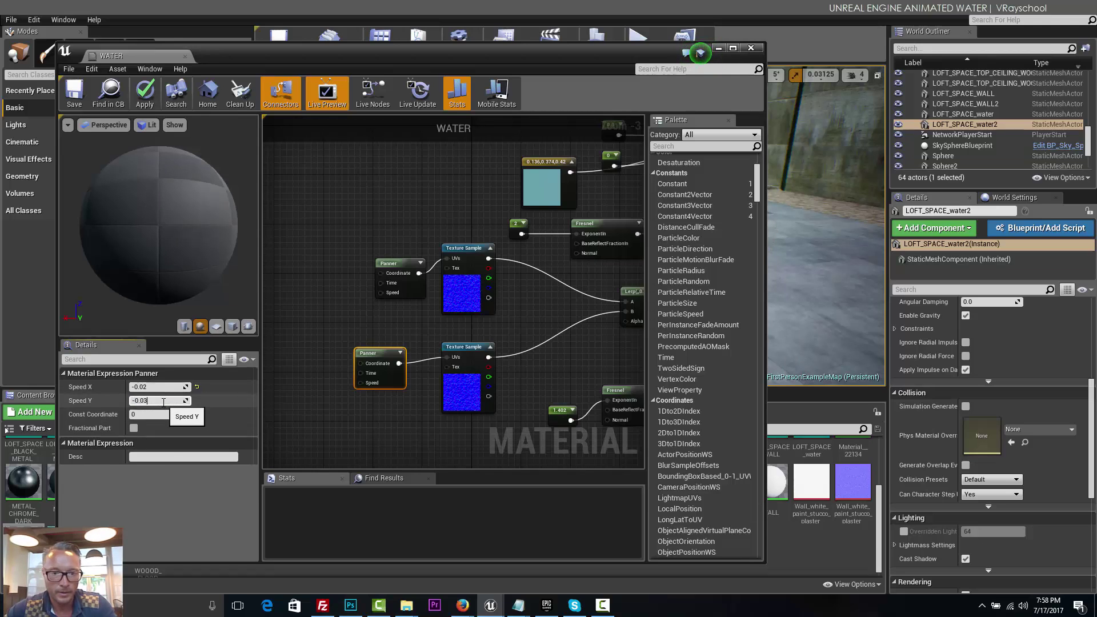
click(318, 314)
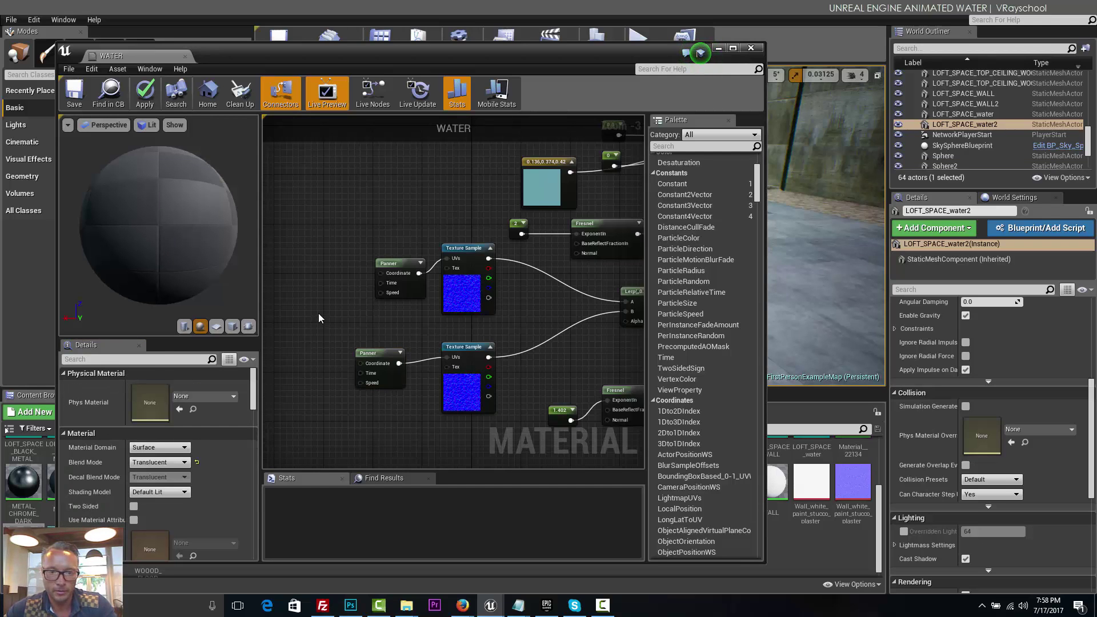
Tidy the two Panner nodes and save the WATER material to /Game/FirstPersonBP/WATER.
drag(395, 266, 367, 250)
click(377, 355)
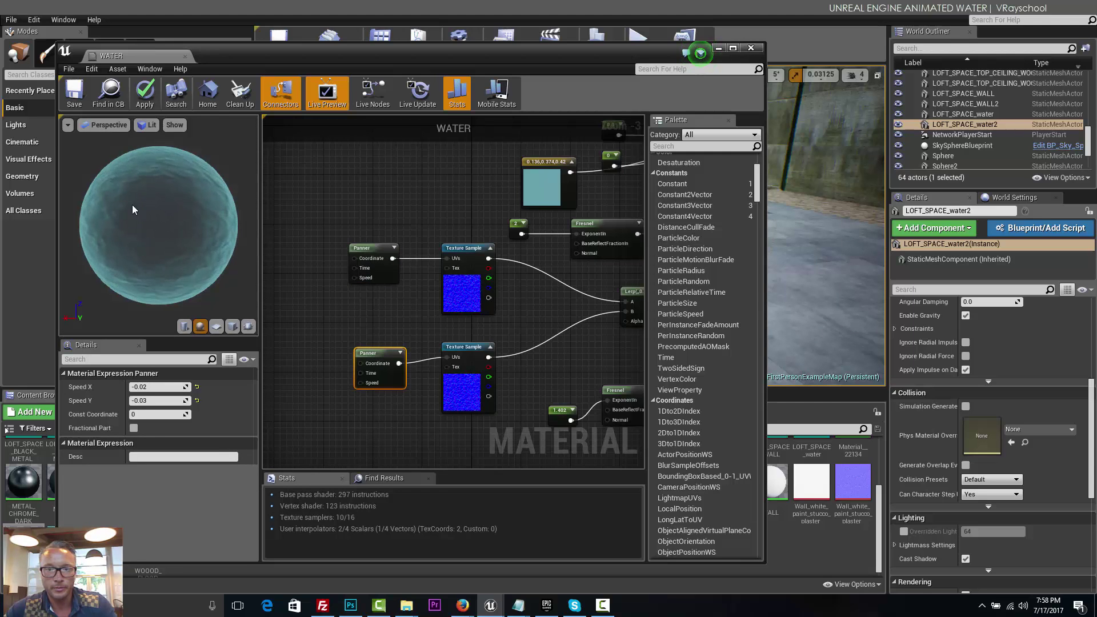
drag(543, 58, 598, 112)
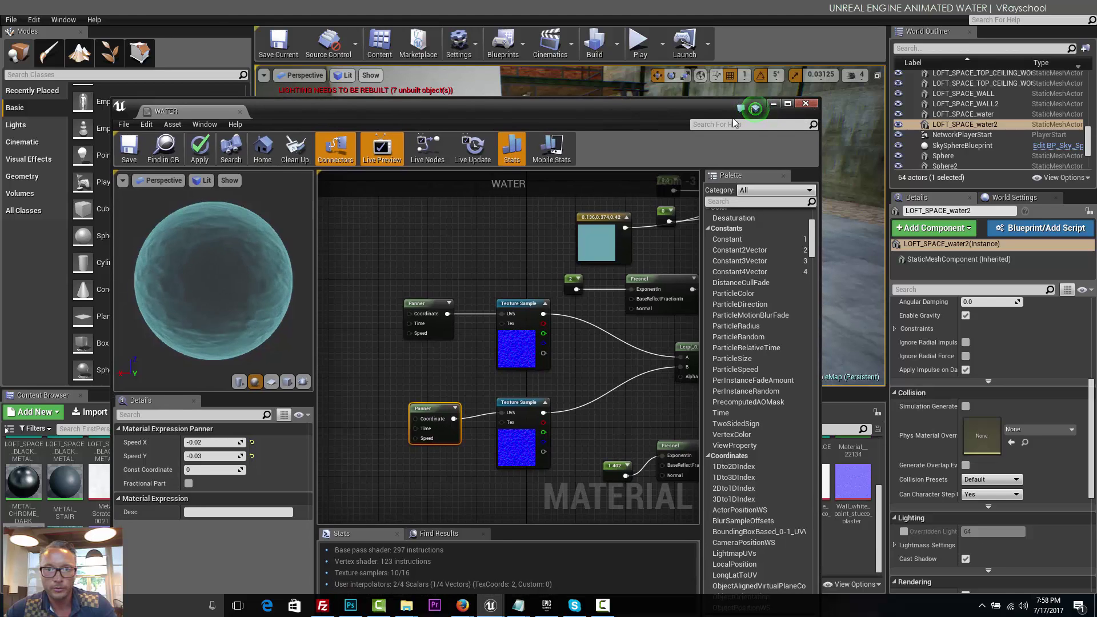
drag(327, 117, 747, 115)
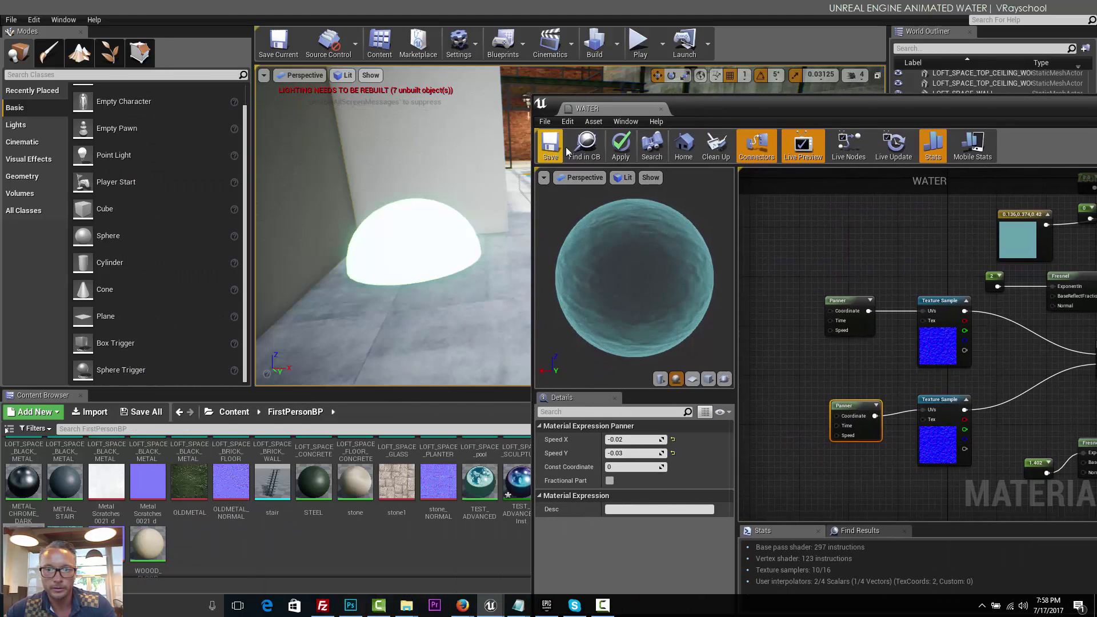
click(551, 146)
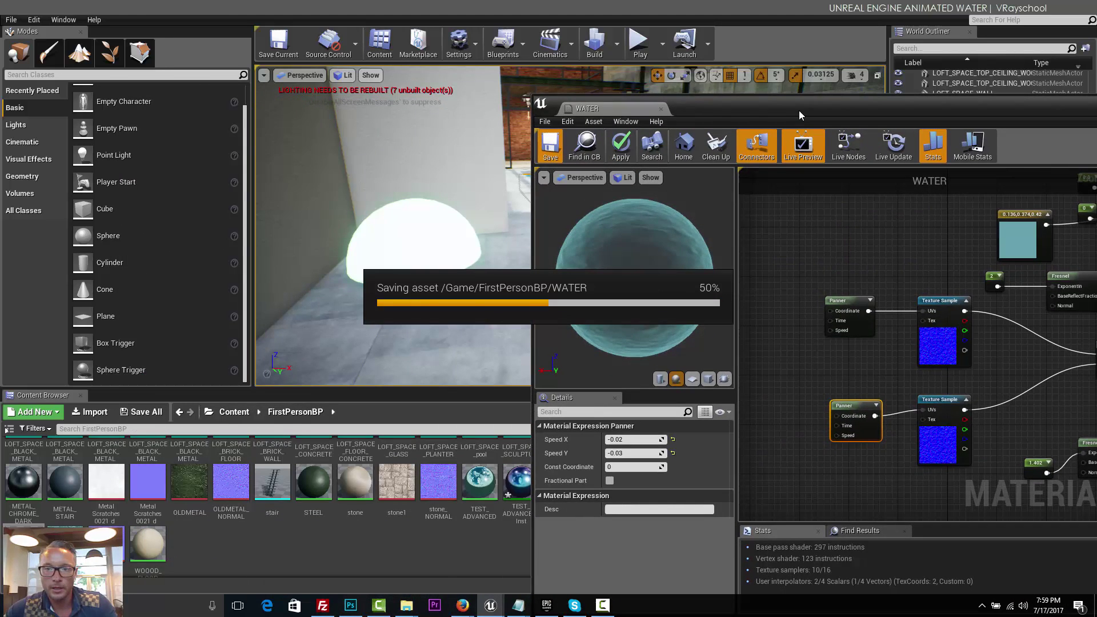
drag(797, 112, 324, 145)
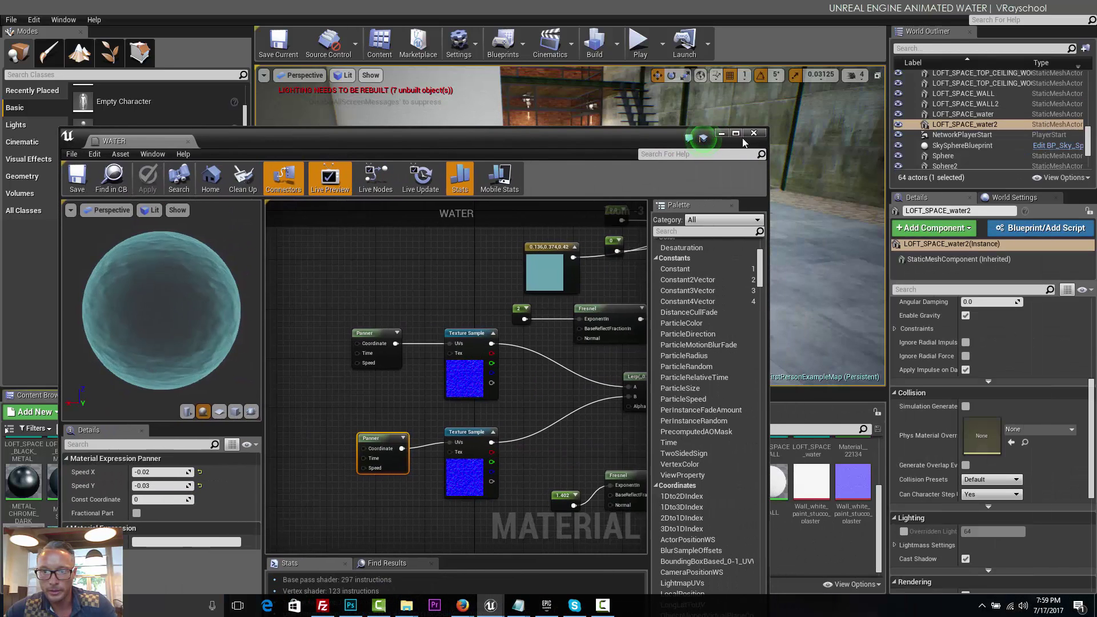
Close the WATER editor, orbit to view the rippling cyan pool, then reopen WATER.
click(753, 133)
scroll(671, 200, up, 5)
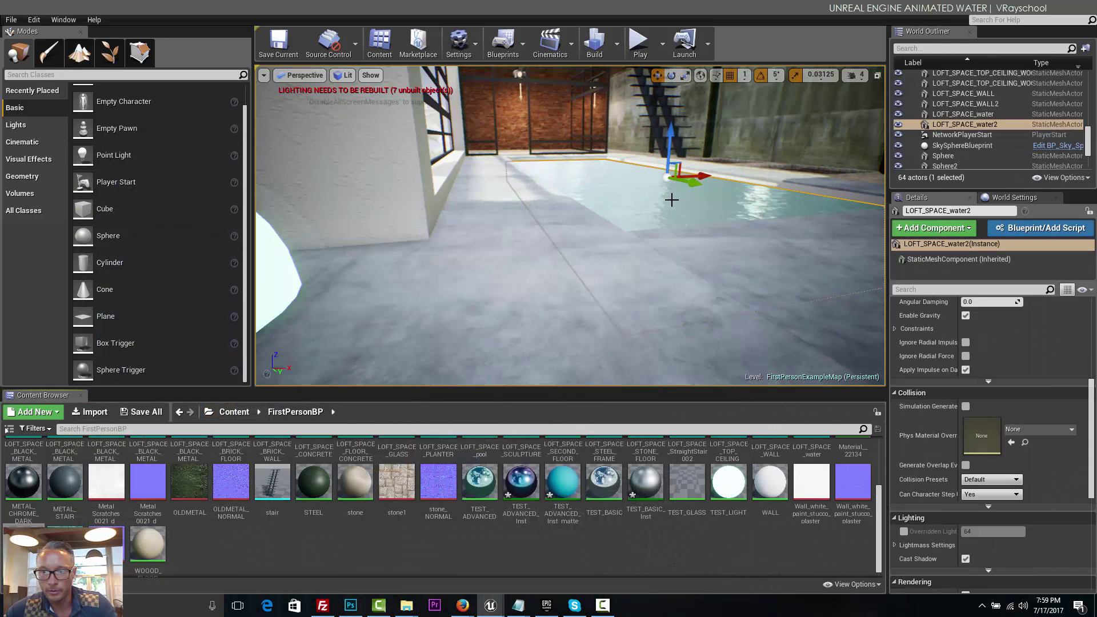
drag(695, 195, 577, 231)
drag(757, 210, 791, 180)
right_drag(792, 180, 473, 248)
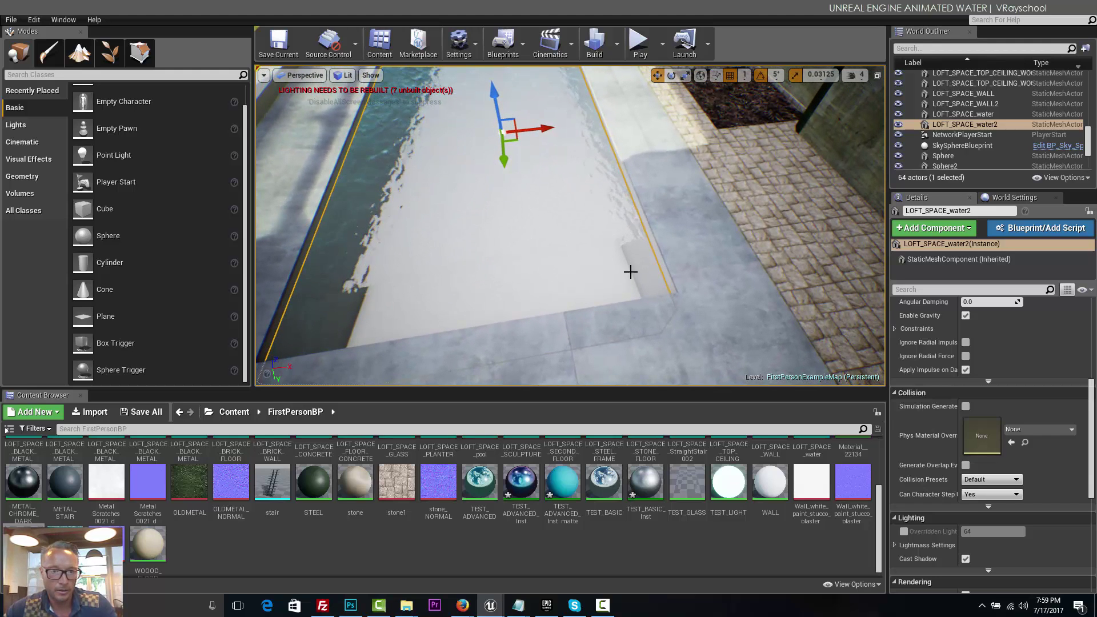
double_click(24, 543)
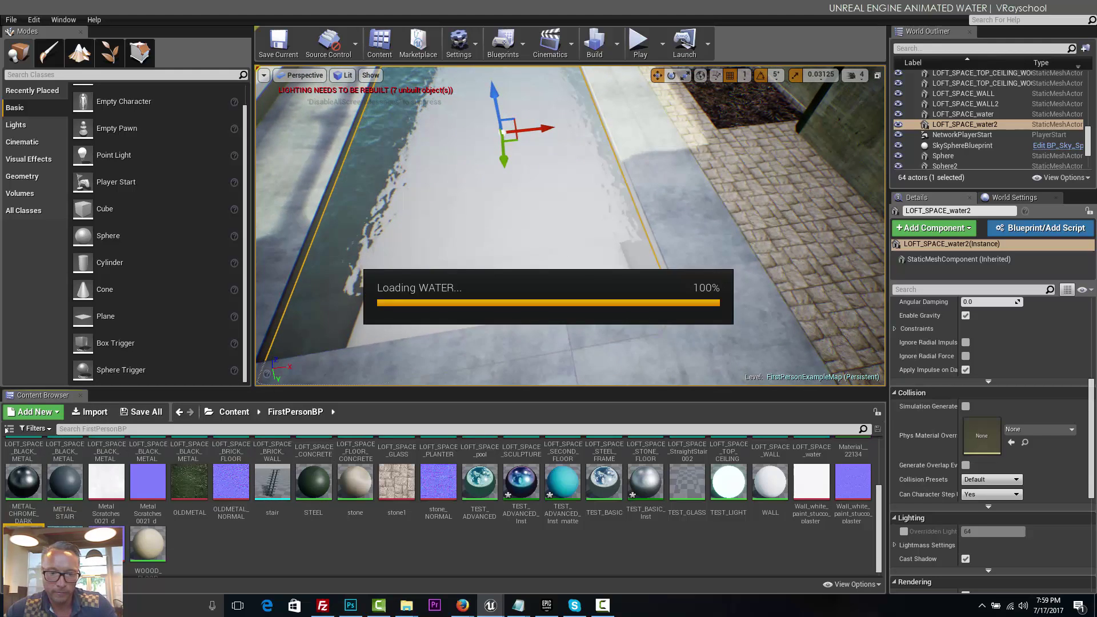
Lower the Fresnel exponent constant to 0.035225 and save the more transparent WATER material.
scroll(564, 345, down, 5)
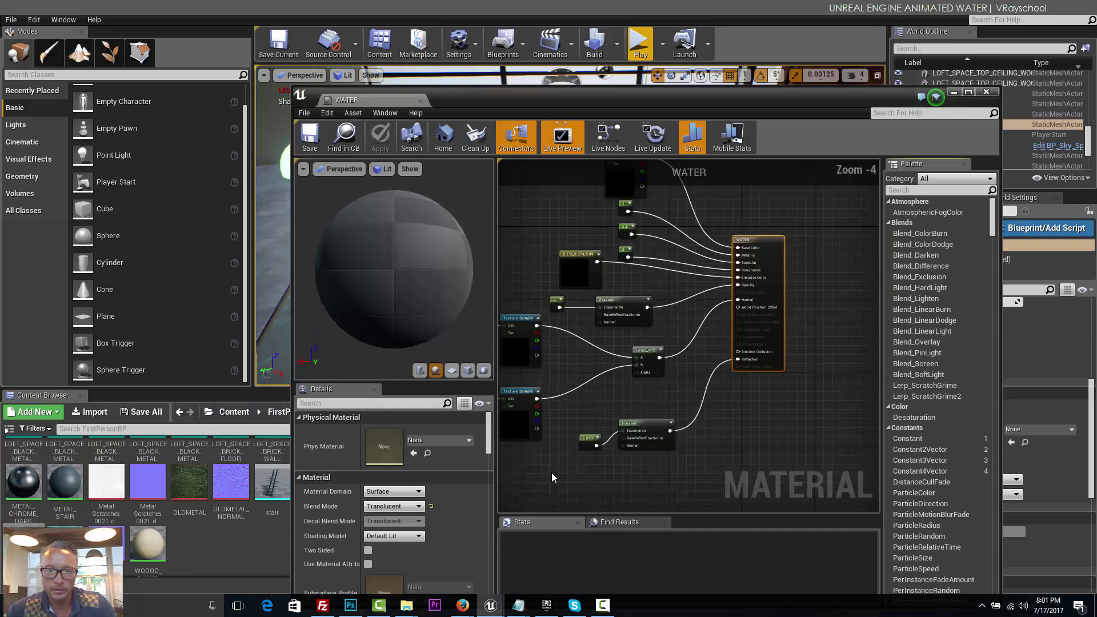
scroll(552, 478, up, 4)
click(616, 402)
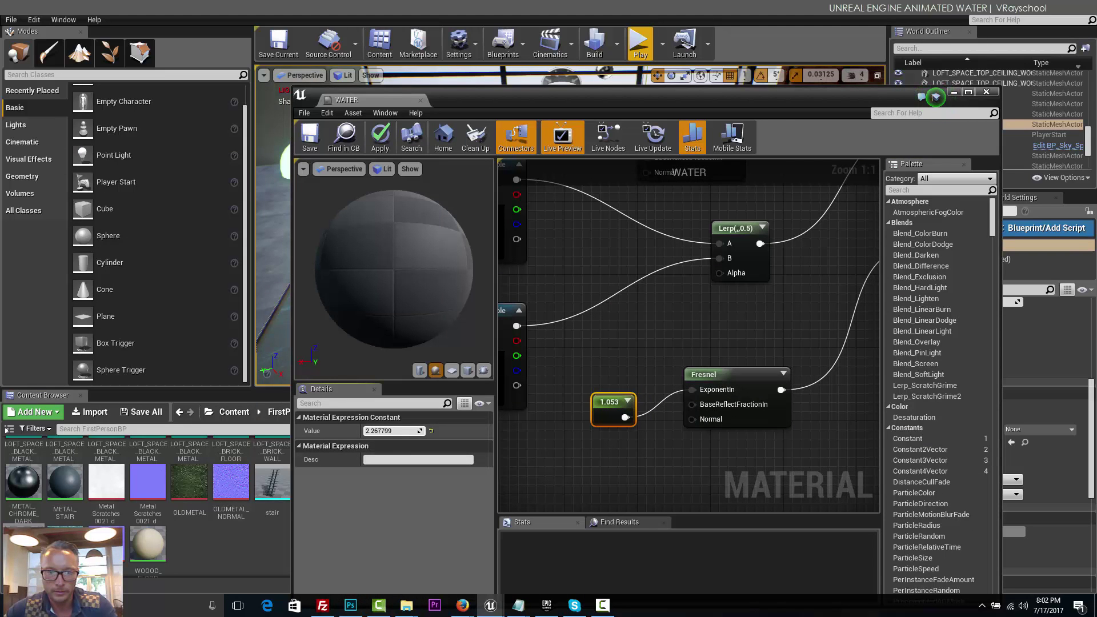
drag(393, 431, 391, 431)
drag(534, 100, 821, 76)
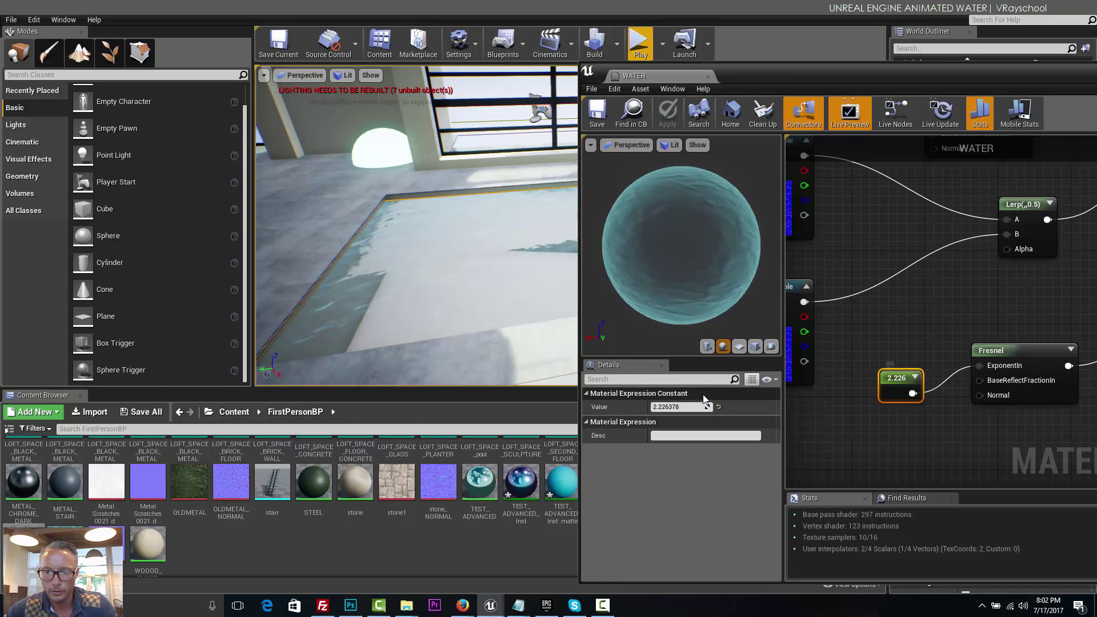
drag(685, 408, 663, 406)
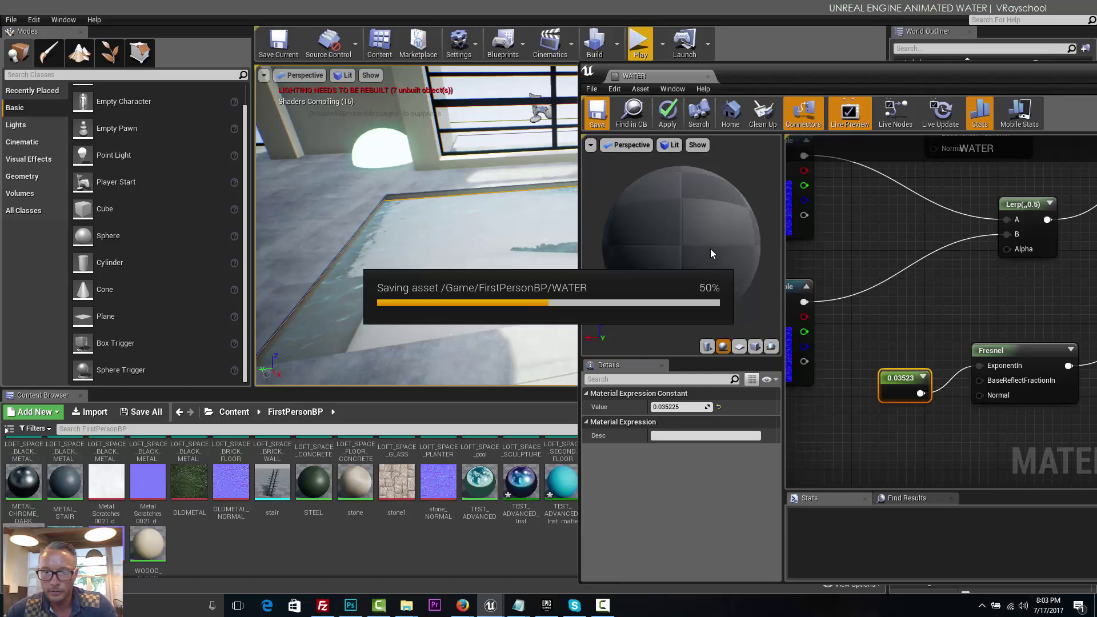
drag(943, 71, 1047, 164)
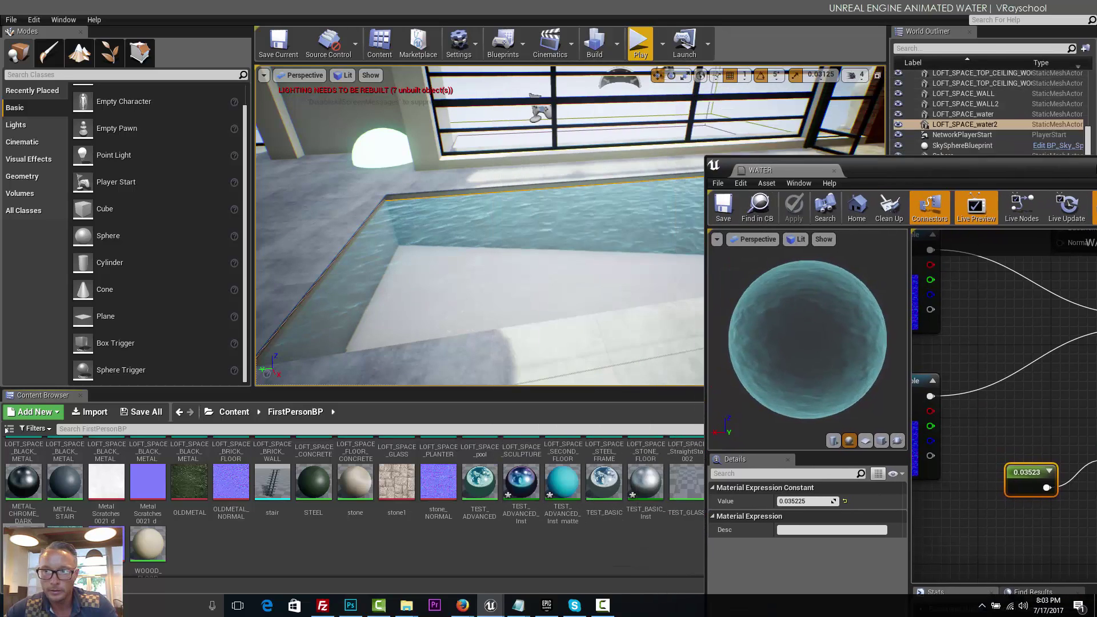
Close the WATER material editor and orbit the viewport to frame the full translucent pool.
key(super+Right)
key(Return)
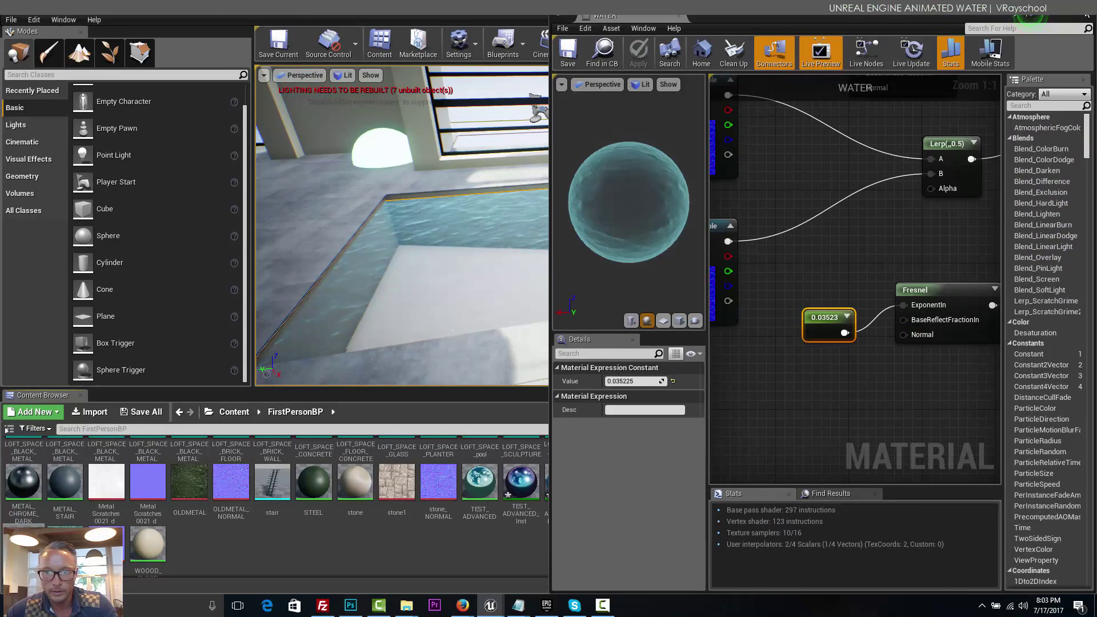
click(1085, 8)
right_drag(588, 282, 669, 282)
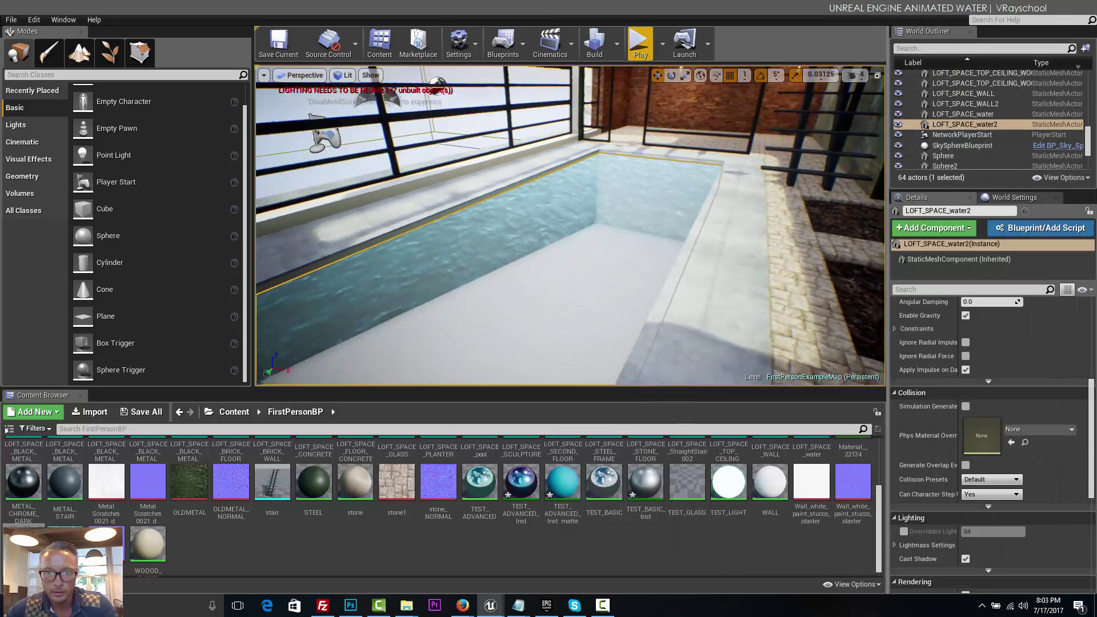
right_drag(543, 289, 539, 218)
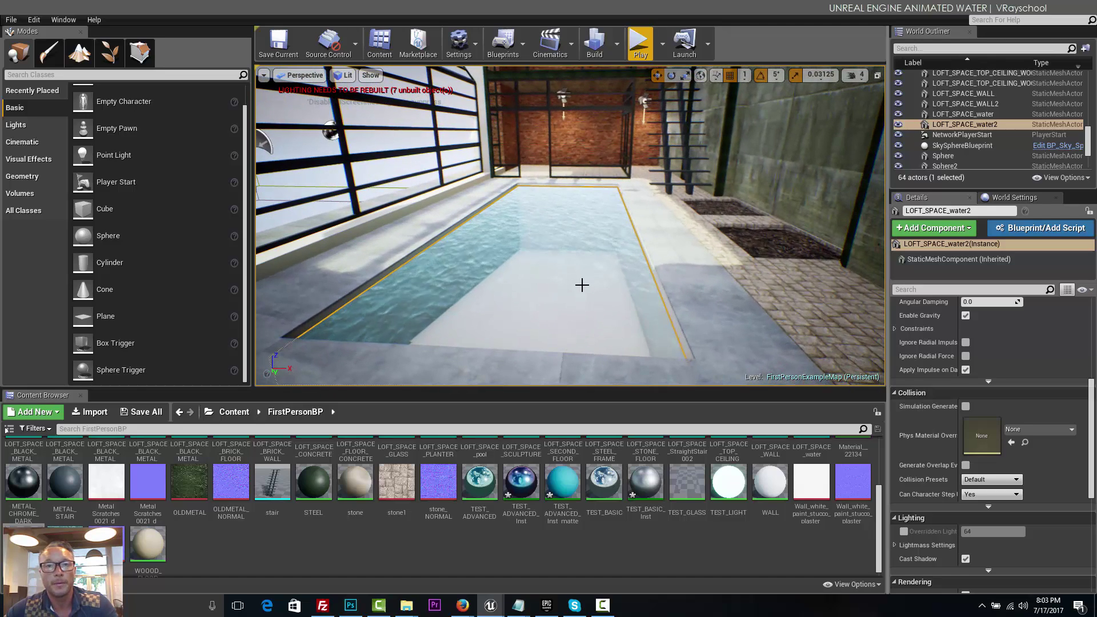